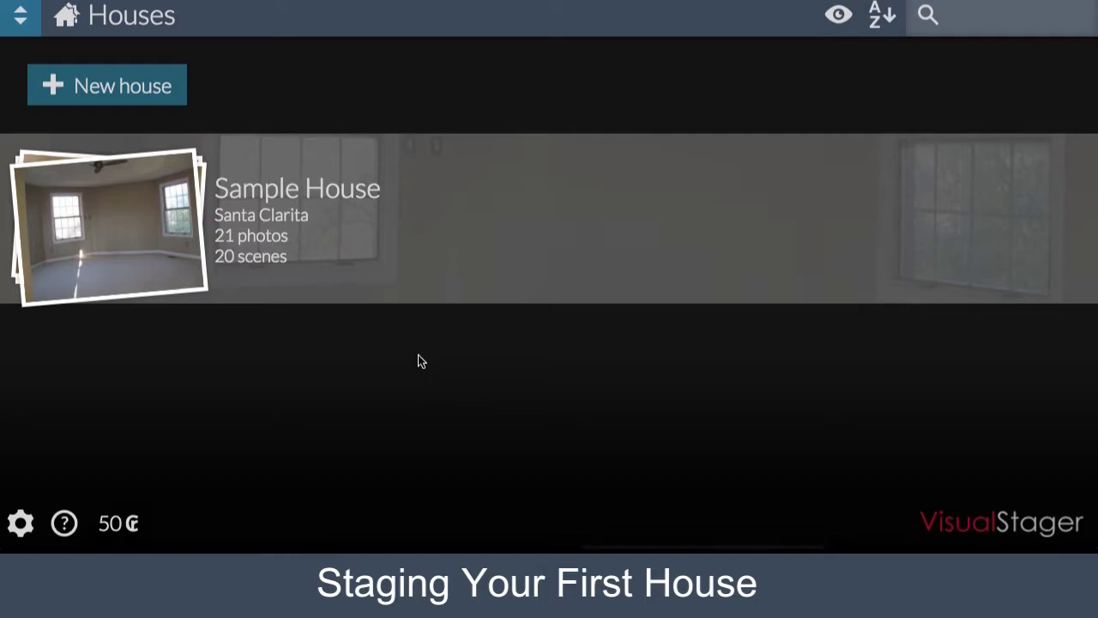
Start a new house from the Houses screen to get a blank New House form.
click(154, 83)
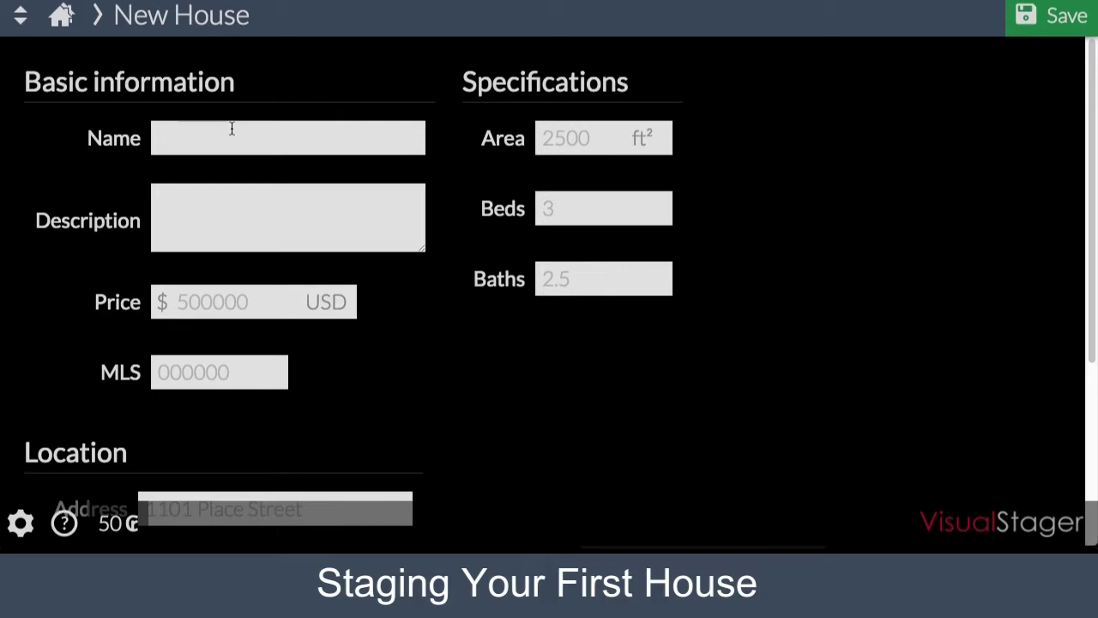
Name the new house '123 Elm Street' and save it.
click(265, 134)
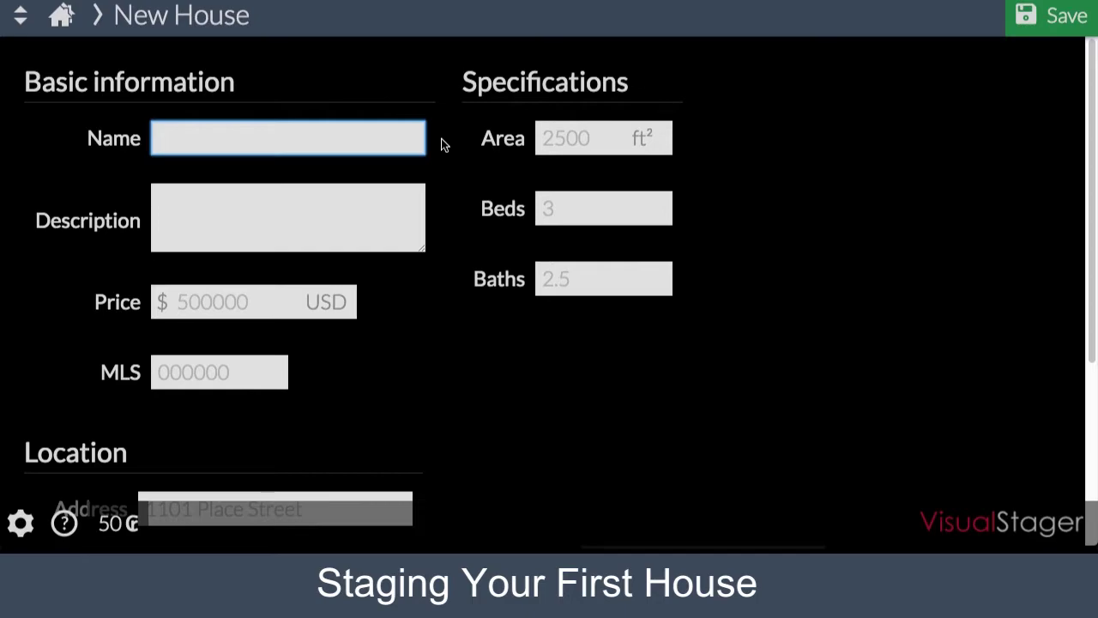
text(123 Elm Street)
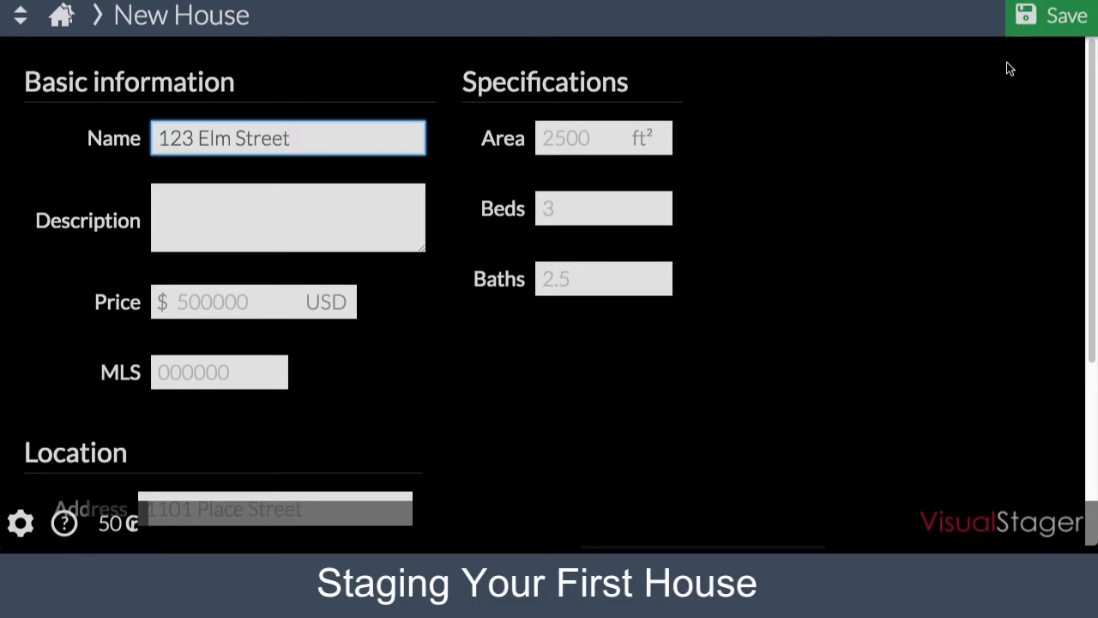
click(1021, 24)
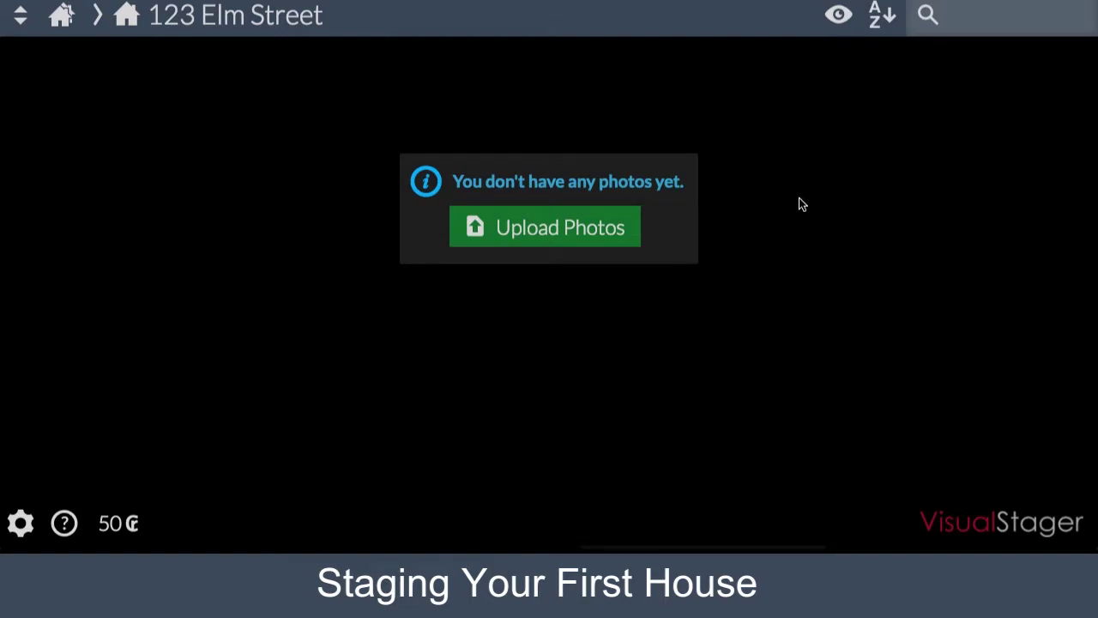
Upload the bedroom photo 12_DSC.jpg to the 123 Elm Street house.
click(613, 245)
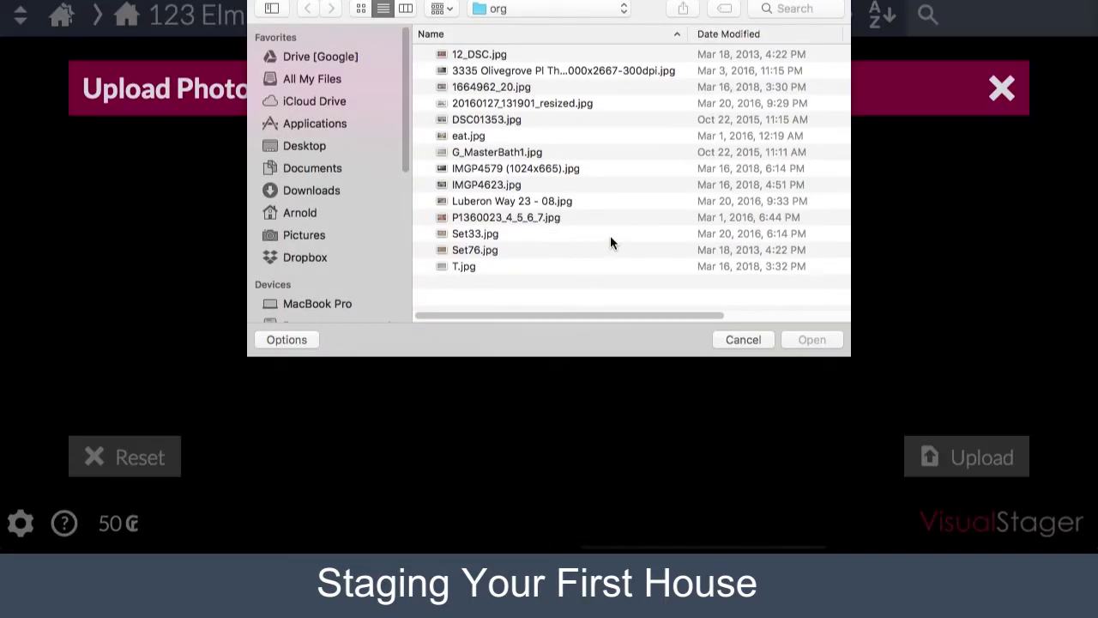
click(468, 52)
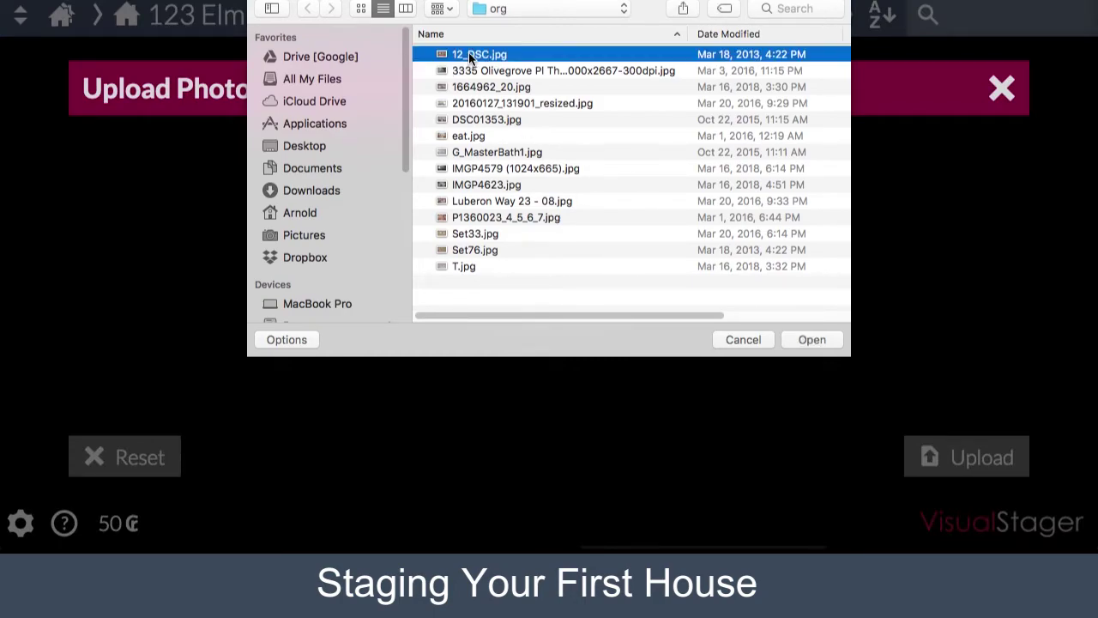
click(811, 340)
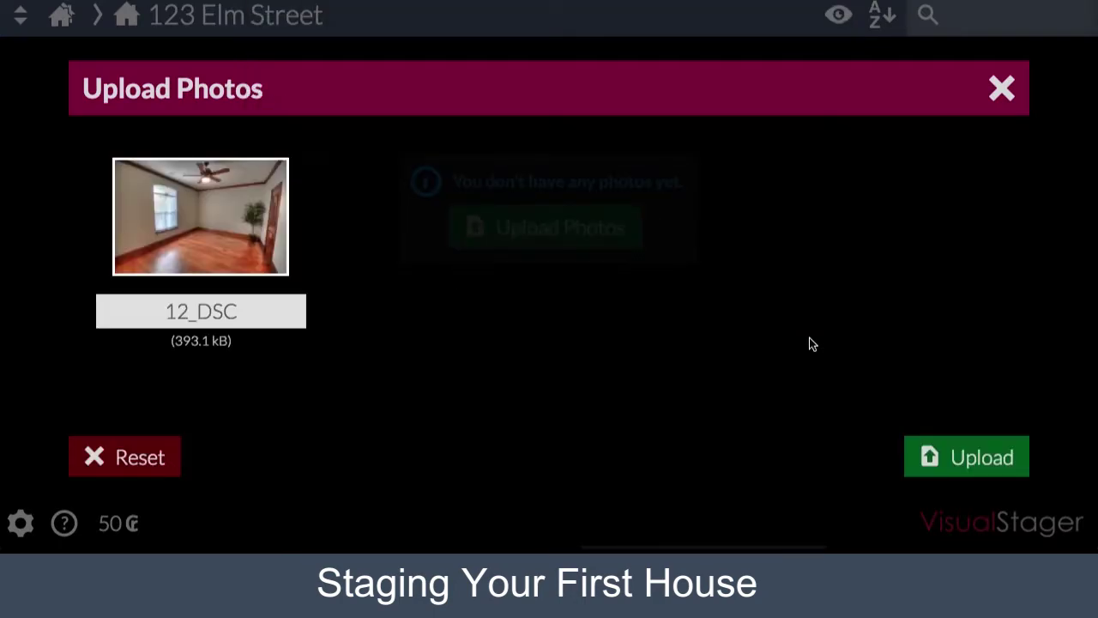
click(920, 456)
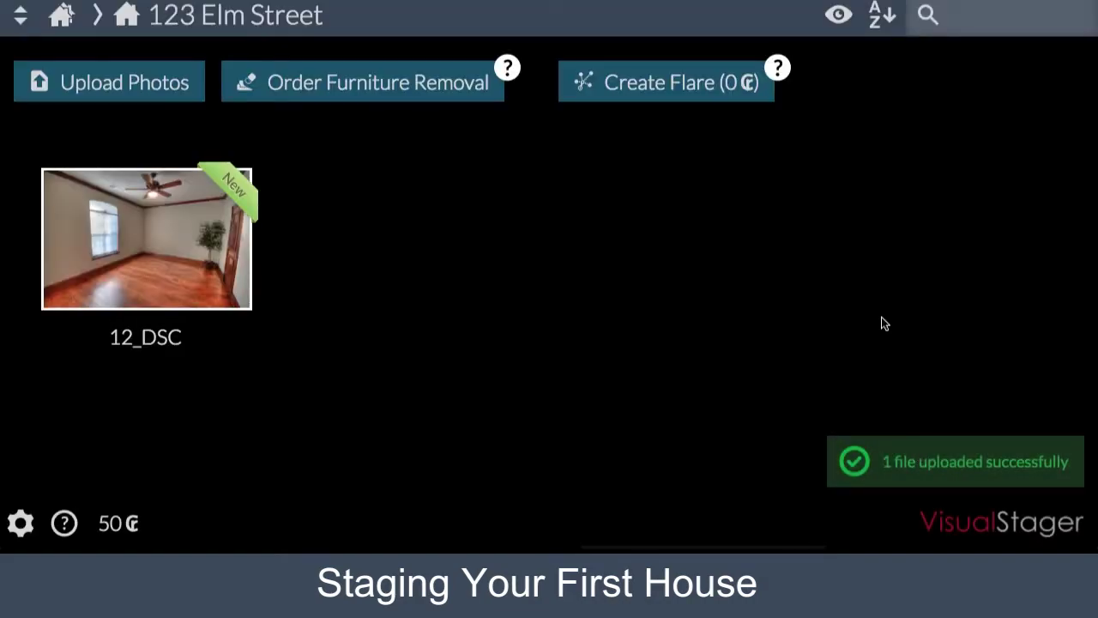
Open the 12_DSC photo and start a 10-credit new scene at the Straighten step.
click(226, 258)
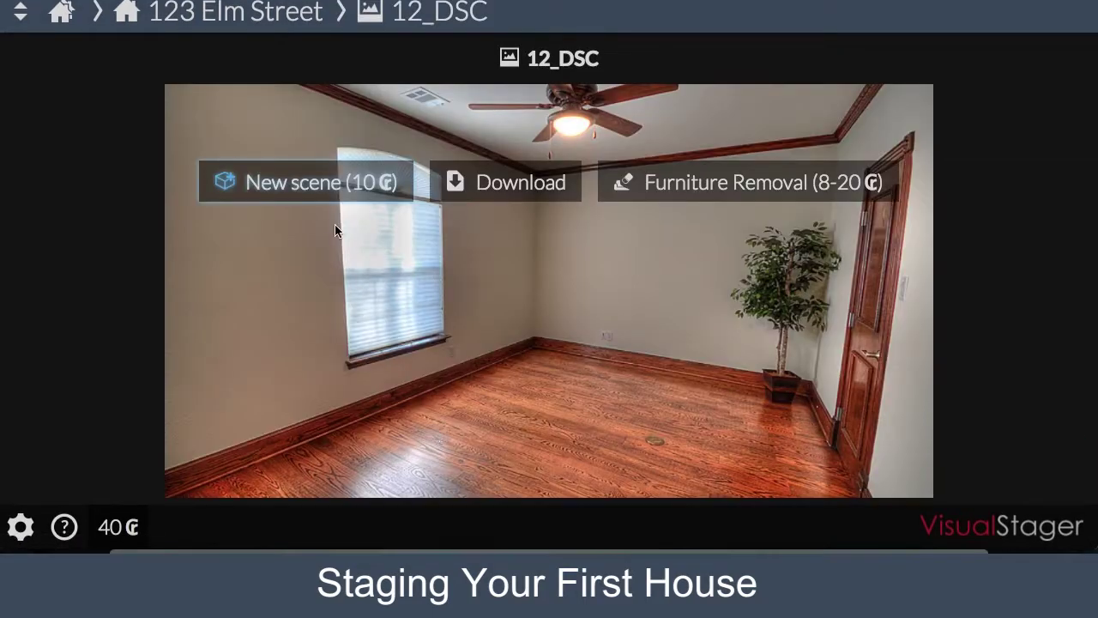
click(309, 193)
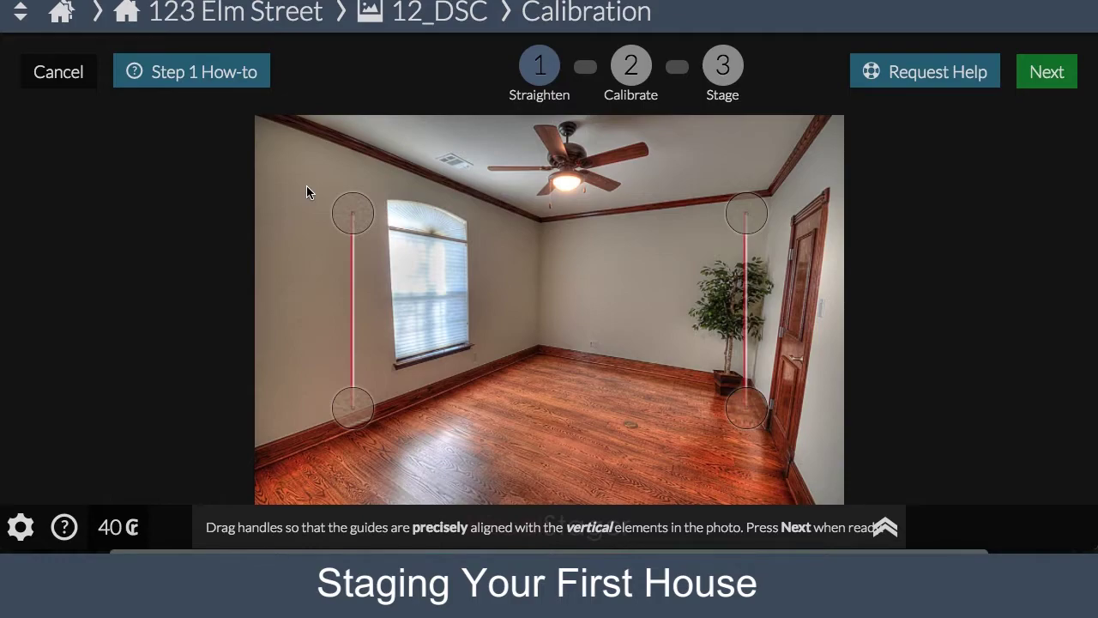
Straighten the photo by aligning the left guide to the window edge and the right guide to the door edge.
drag(348, 216, 385, 220)
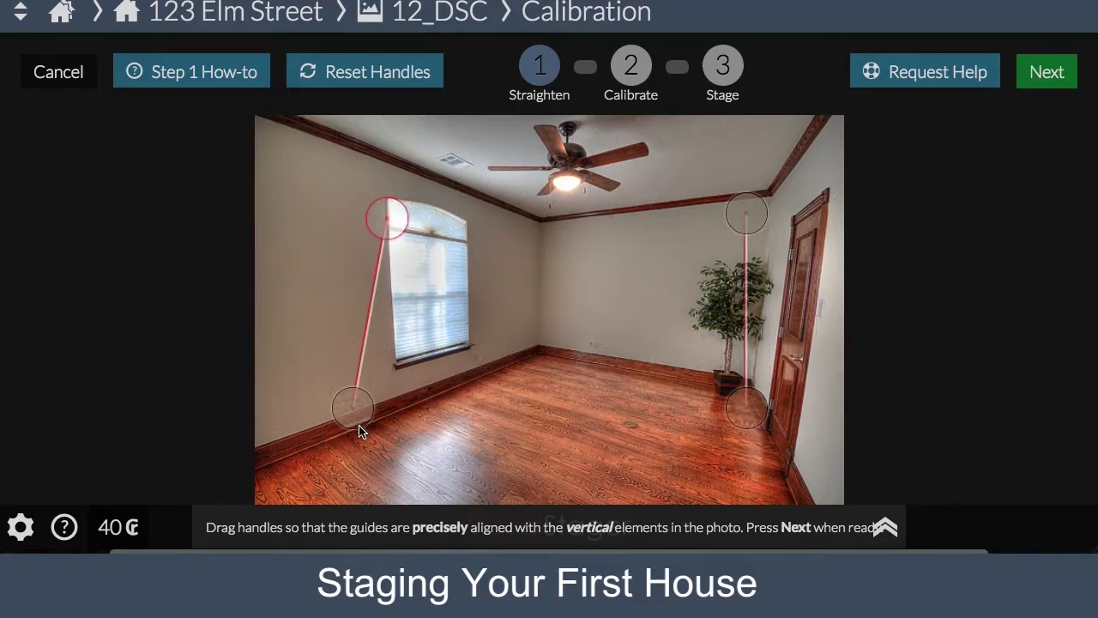
drag(357, 420, 401, 349)
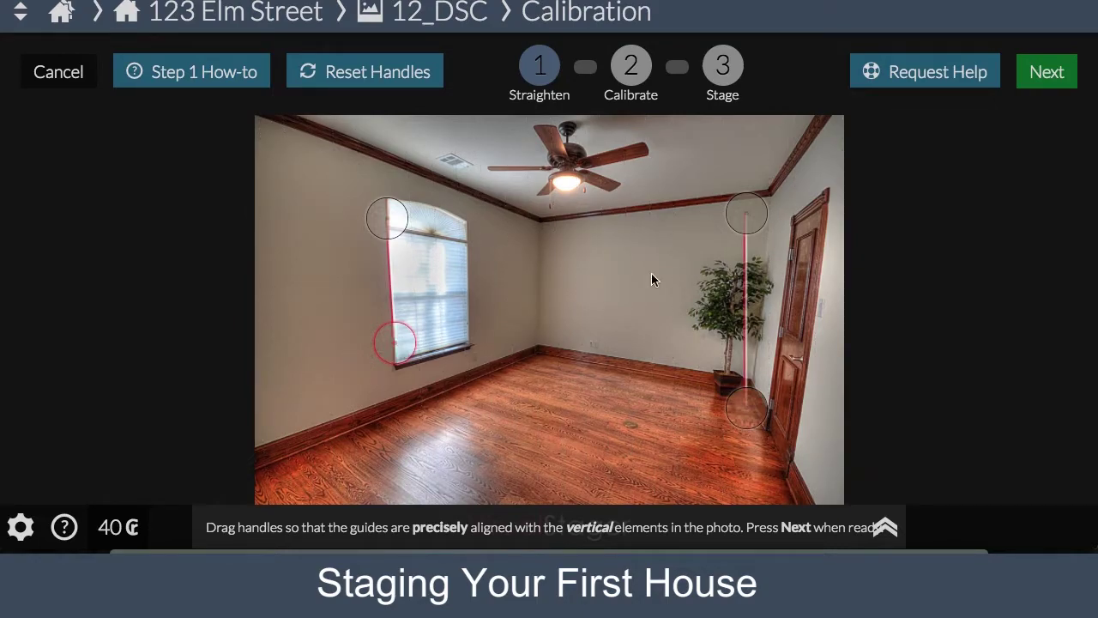
drag(750, 233, 796, 250)
mouse_move(759, 410)
mouse_down()
mouse_move(782, 403)
mouse_move(771, 402)
mouse_up()
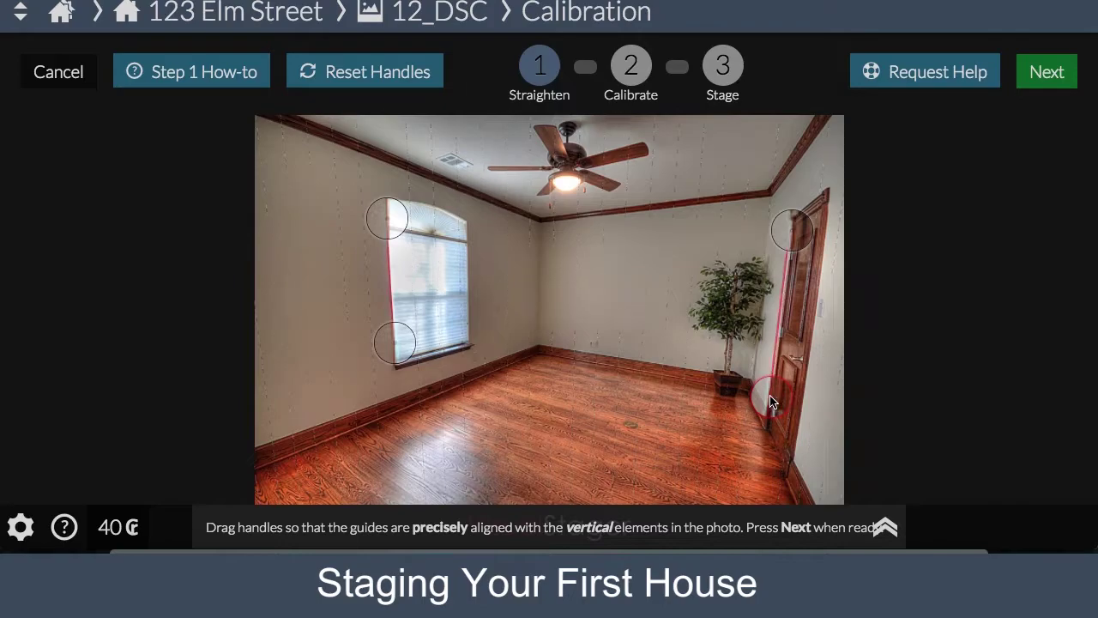
drag(796, 243, 800, 245)
drag(789, 230, 794, 238)
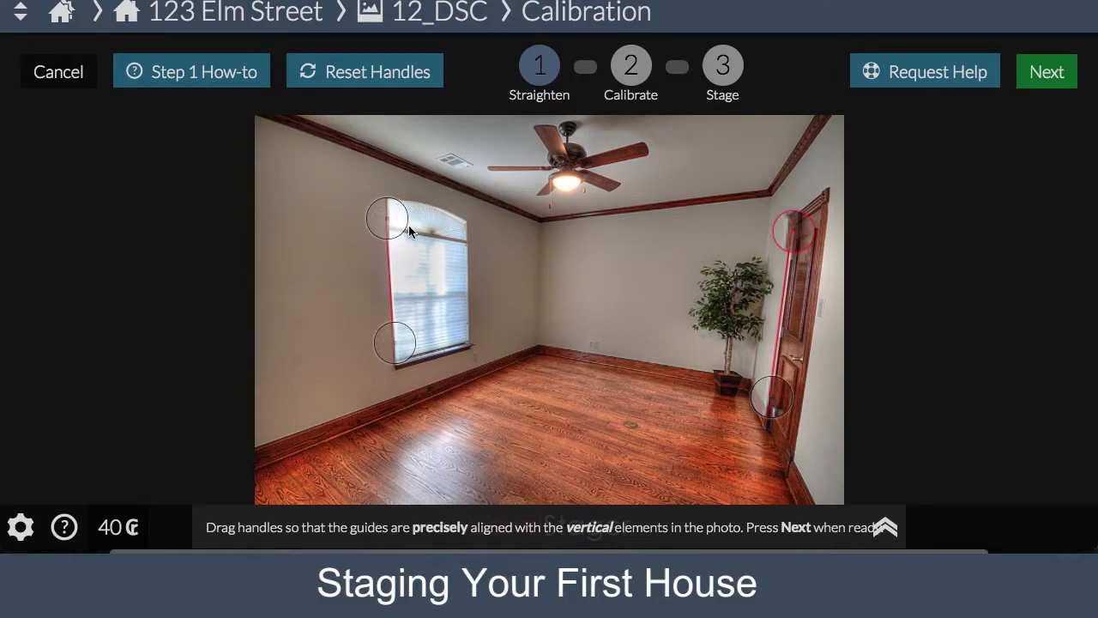
drag(400, 225, 401, 225)
click(1035, 83)
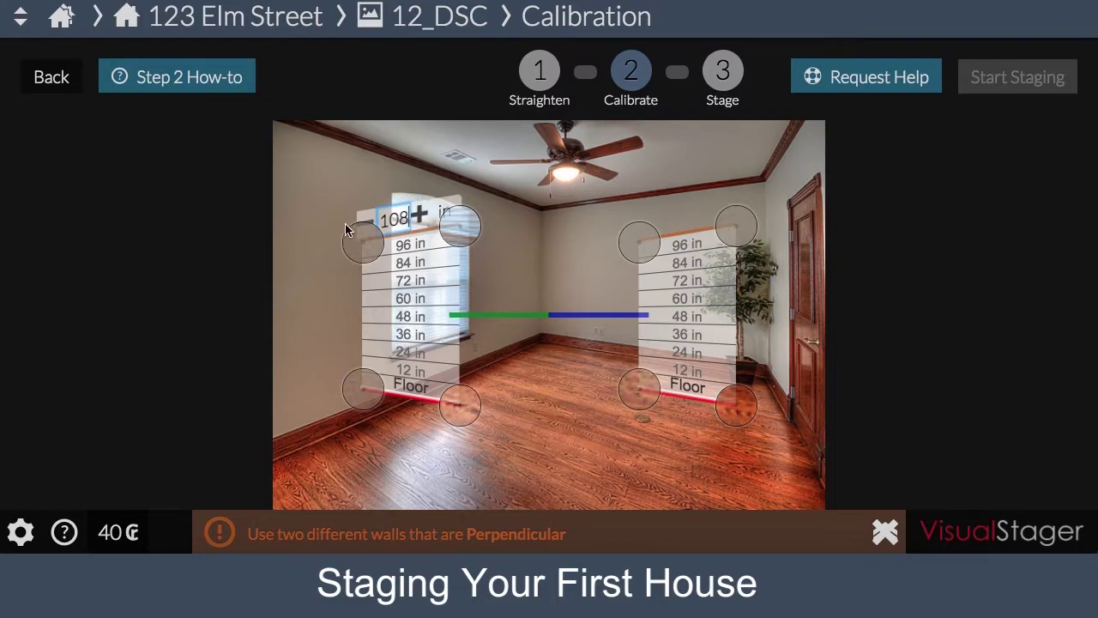
Fit the left-wall height ruler's corners to the ceiling and the floor line and baseboard.
drag(357, 242, 350, 149)
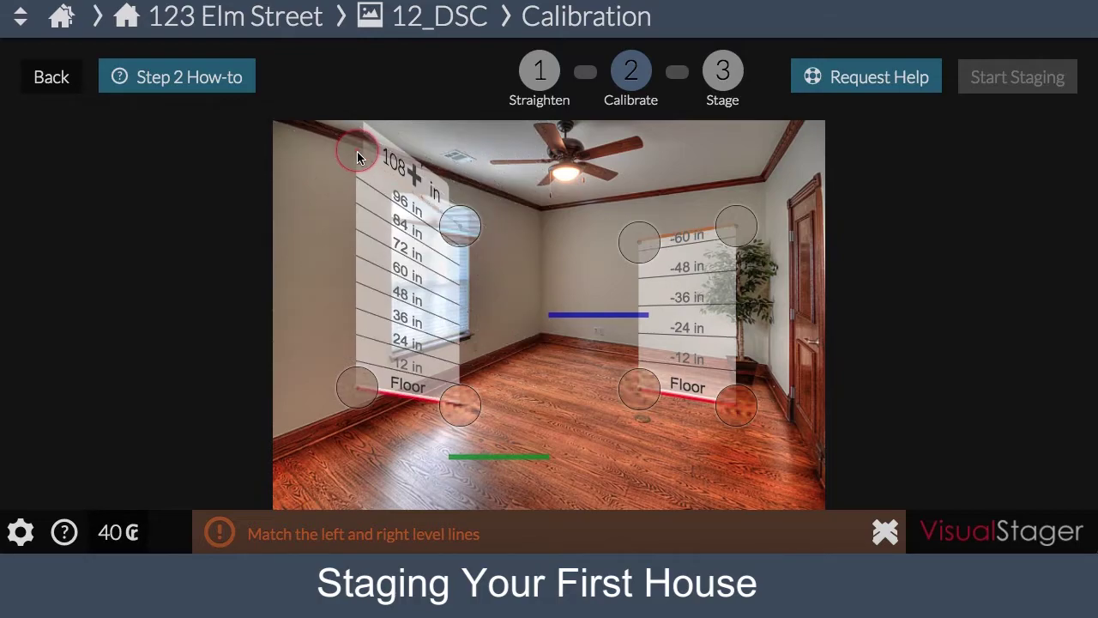
click(459, 224)
drag(459, 223, 477, 193)
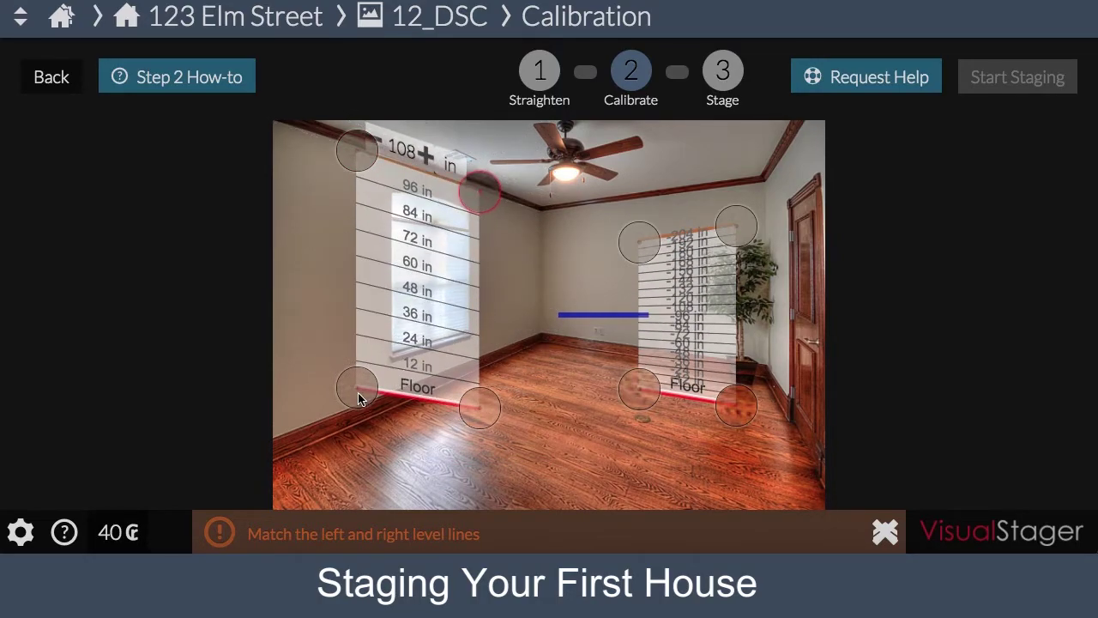
drag(363, 392, 361, 434)
drag(486, 400, 485, 369)
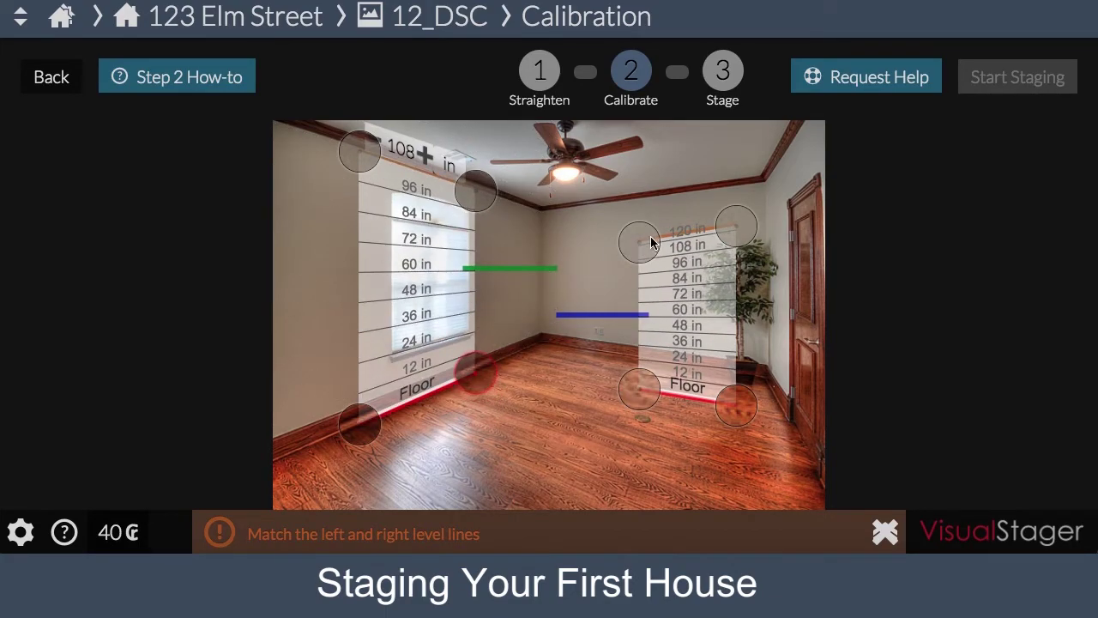
Fit the back-wall ruler to ceiling and baseboard so its level line matches the left one.
drag(651, 243, 602, 201)
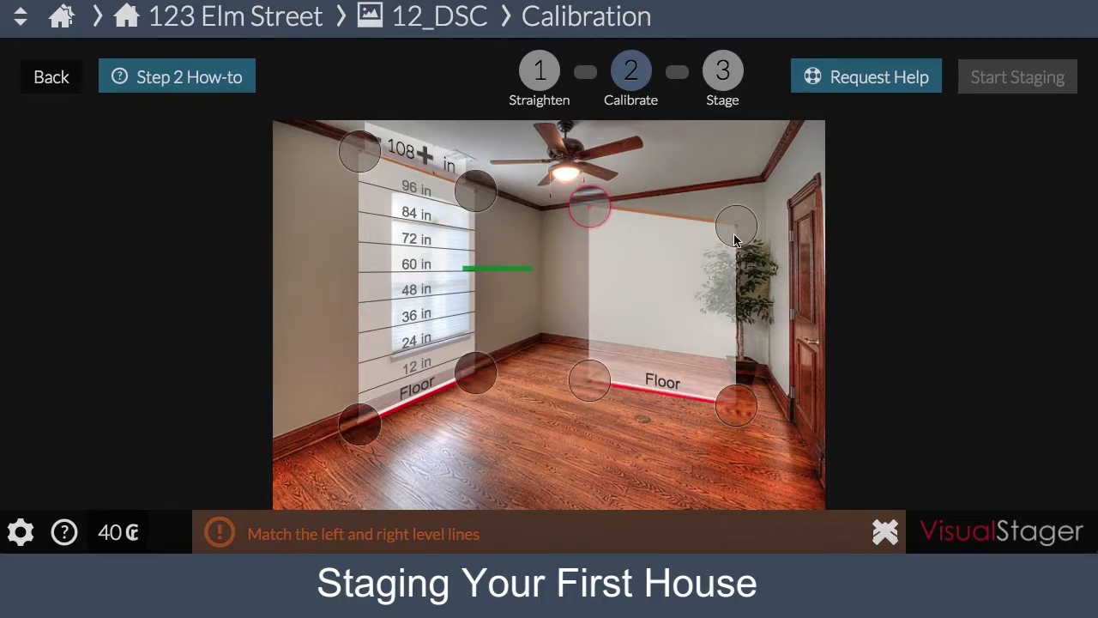
drag(735, 238, 725, 195)
drag(603, 385, 596, 354)
drag(743, 396, 720, 369)
drag(596, 355, 594, 352)
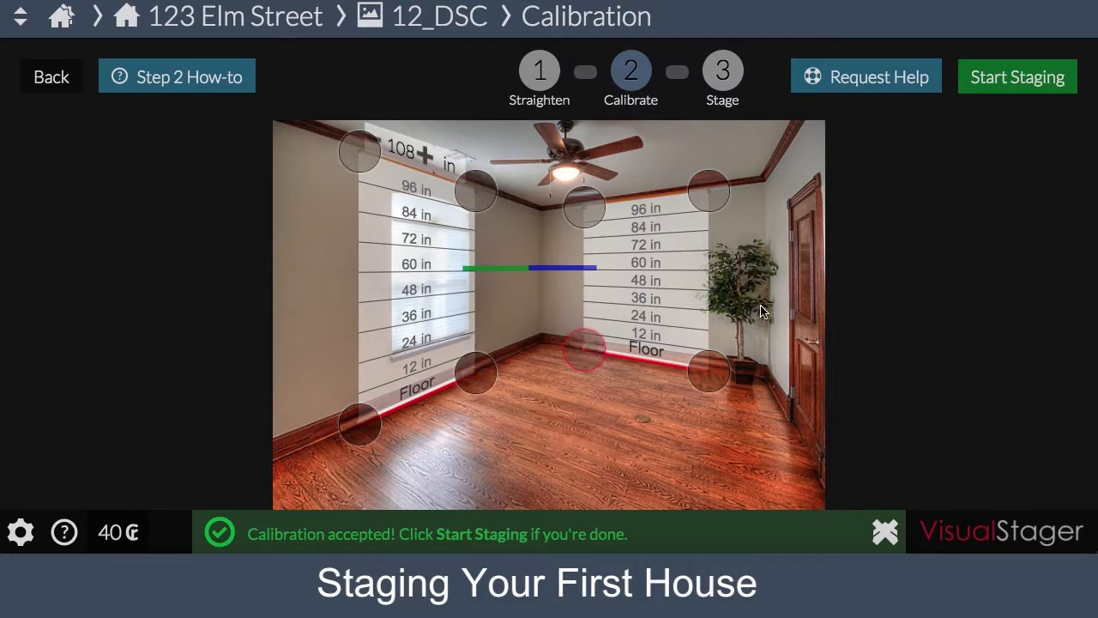
Accept the calibration and confirm spending 10 credits to open the staging editor.
click(1002, 81)
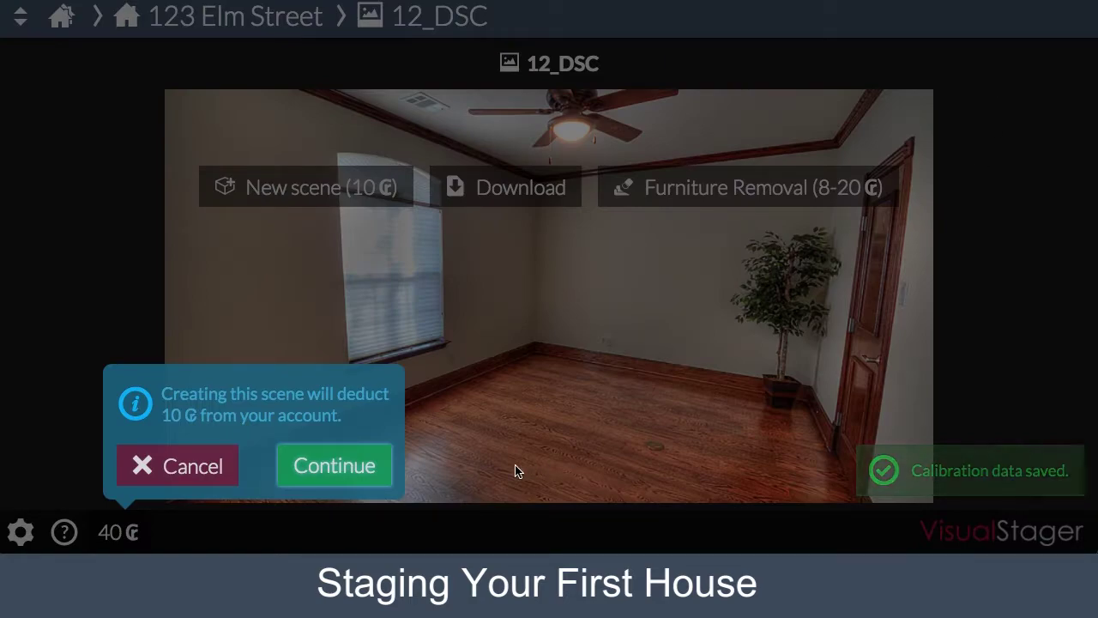
click(358, 477)
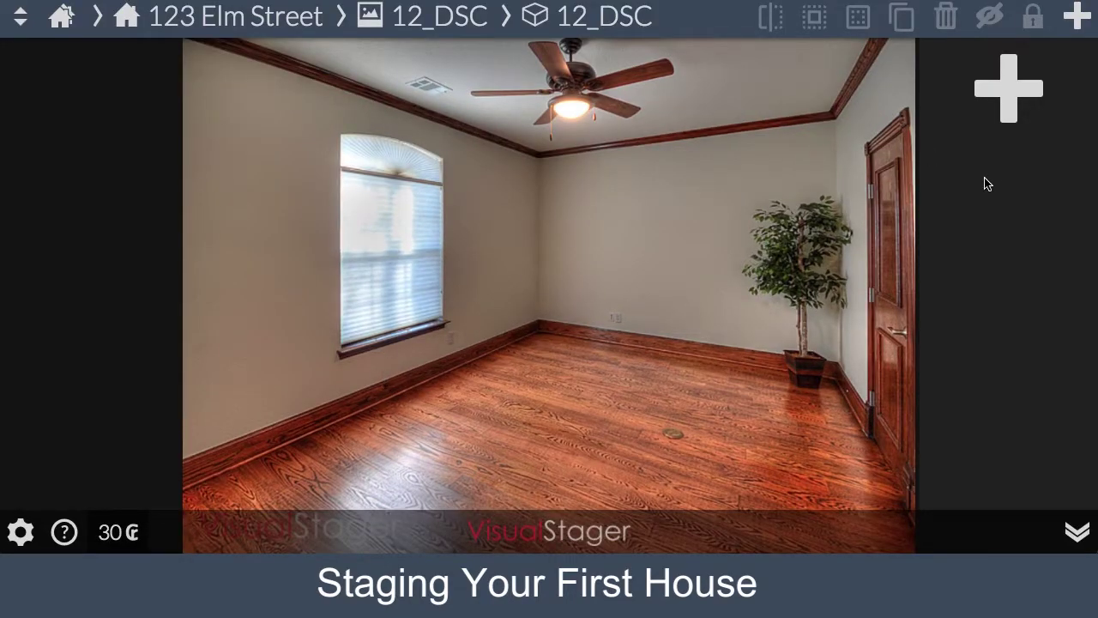
Add a Bedroom bed set with two nightstands and a lamp from the furniture catalogue.
click(1011, 95)
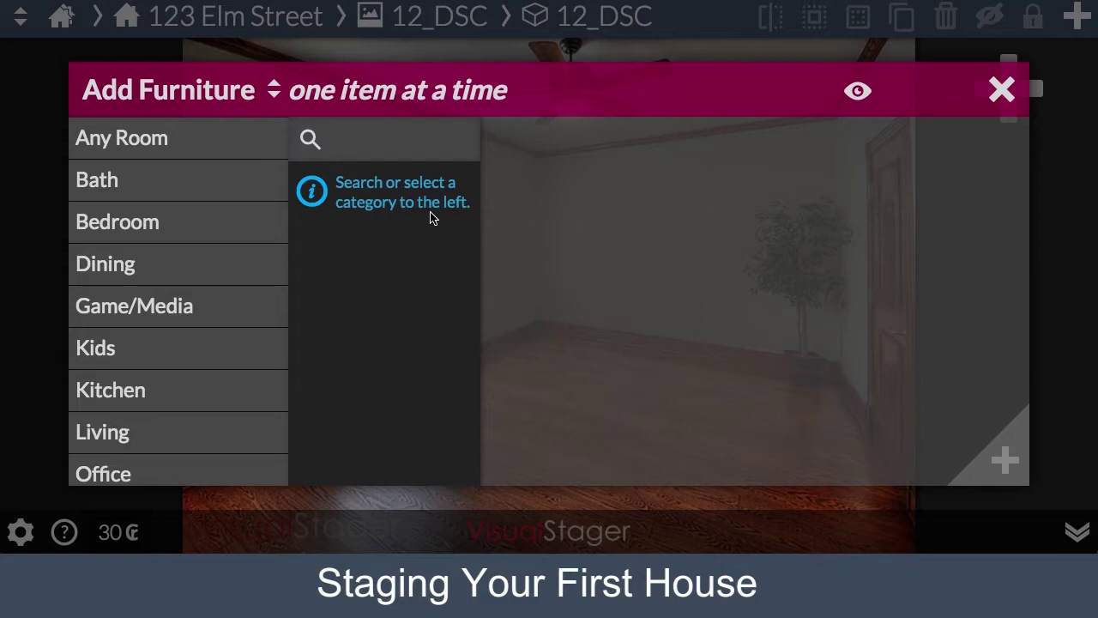
click(169, 232)
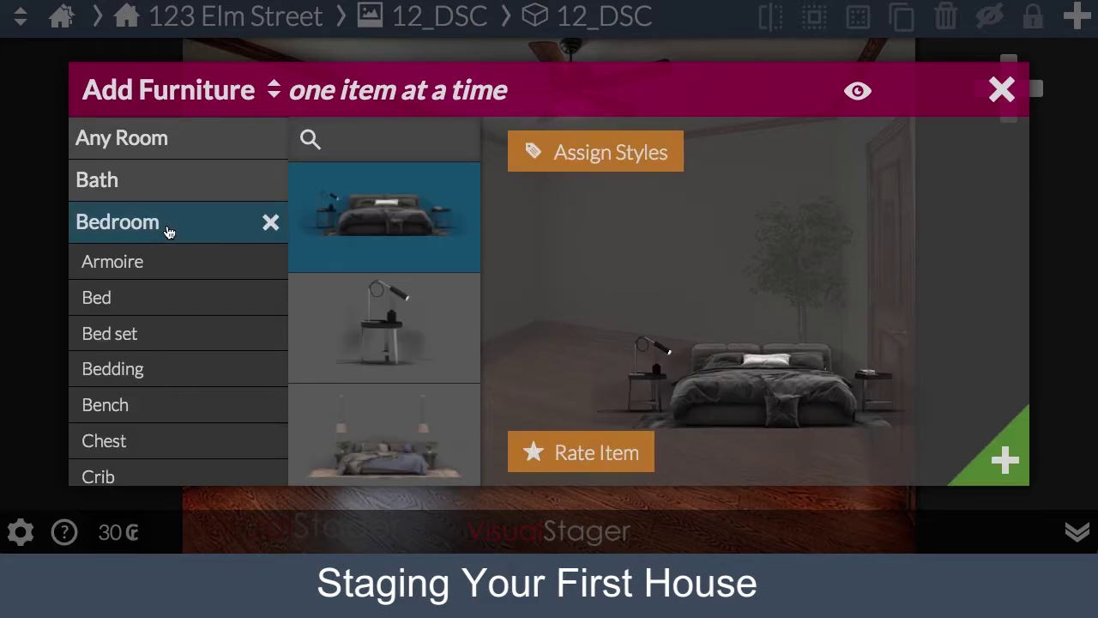
click(143, 336)
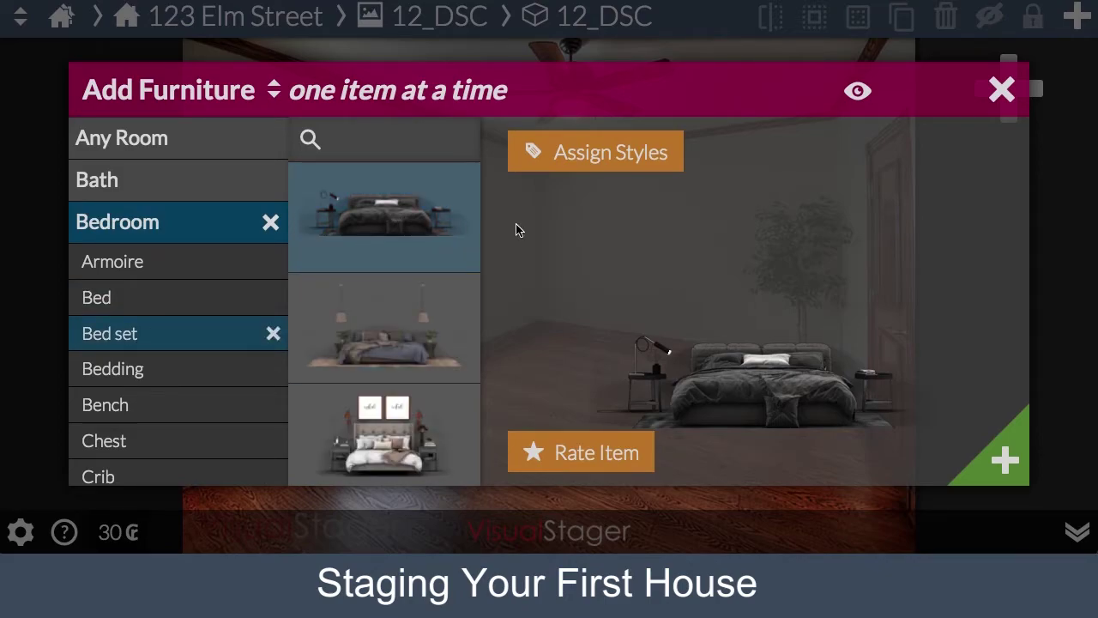
click(1000, 466)
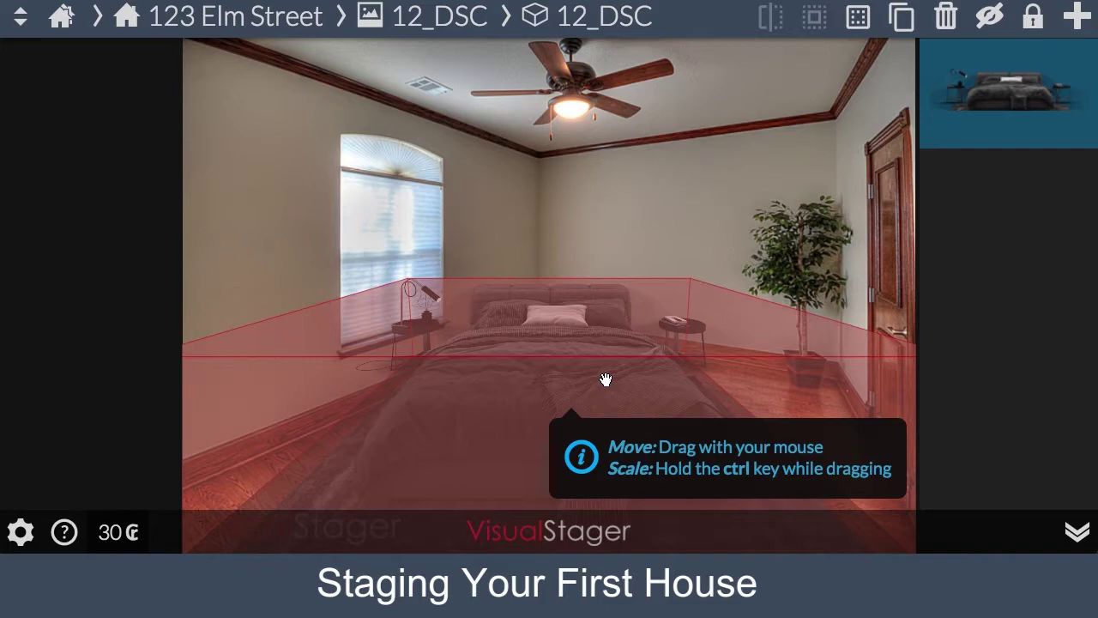
Push the bed set back against the far wall and rotate it into line with the wall.
drag(605, 379, 610, 332)
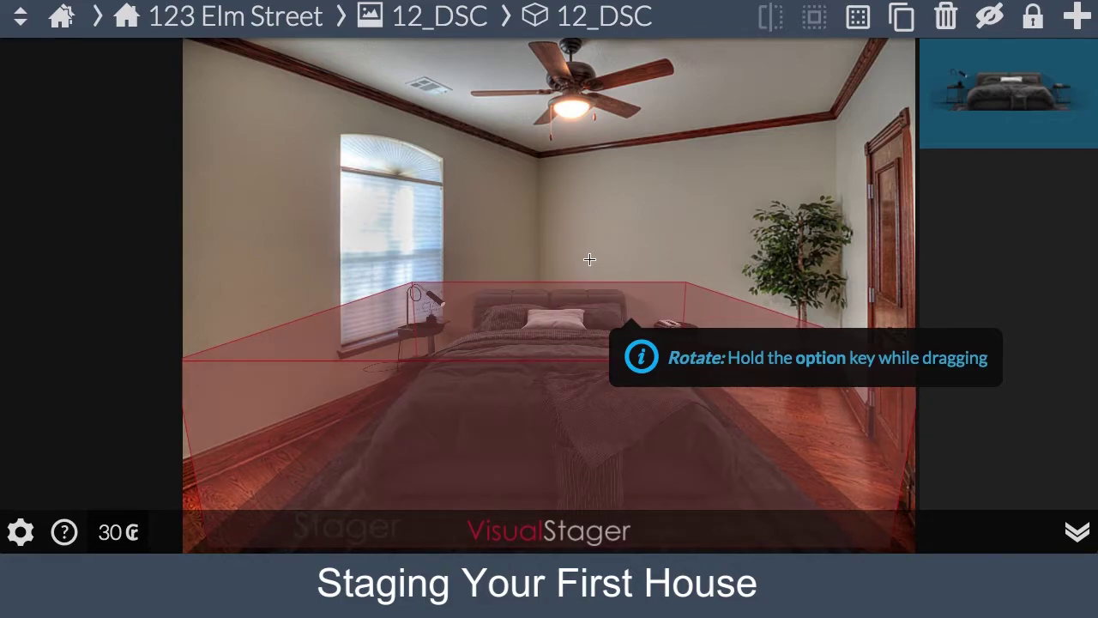
drag(563, 310, 572, 363)
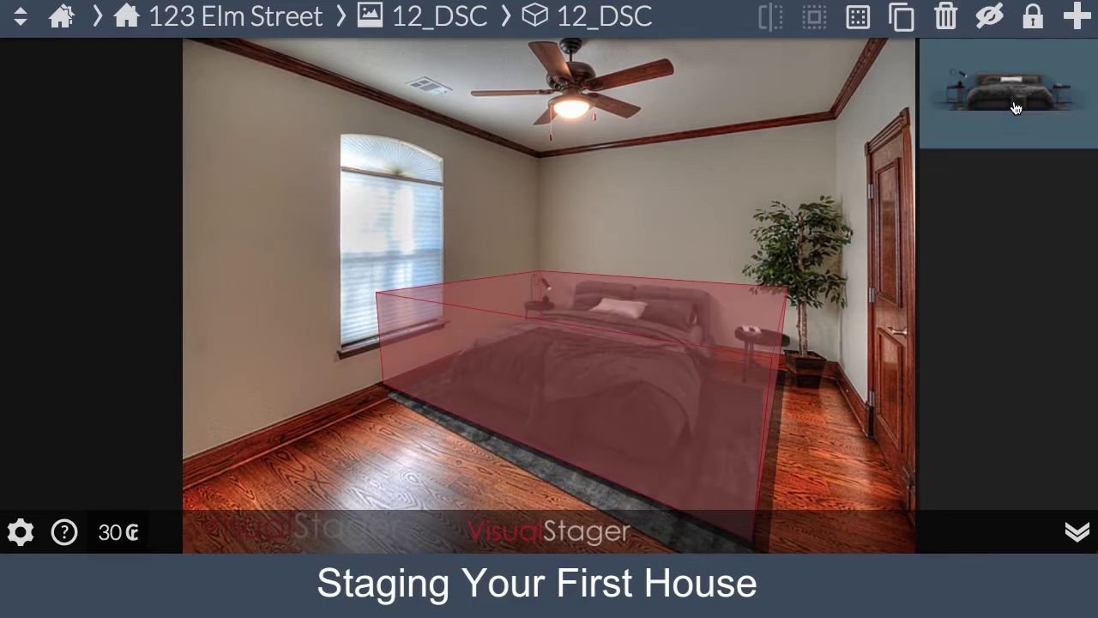
Browse Any Room > Art (Wall) and preview the Have Fun framed text poster.
click(1078, 17)
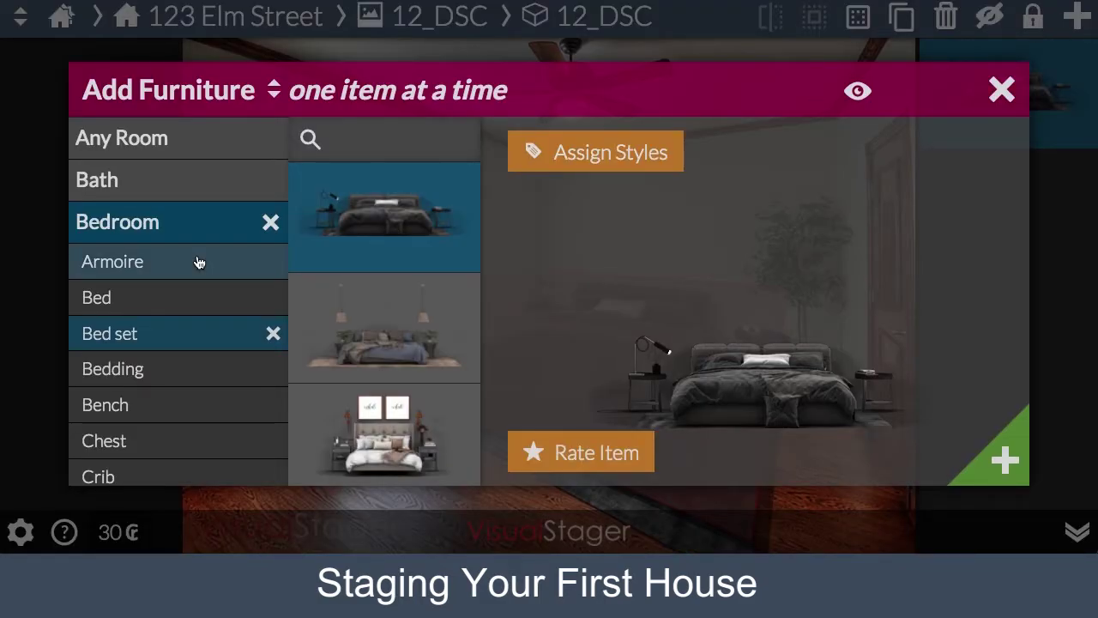
click(158, 146)
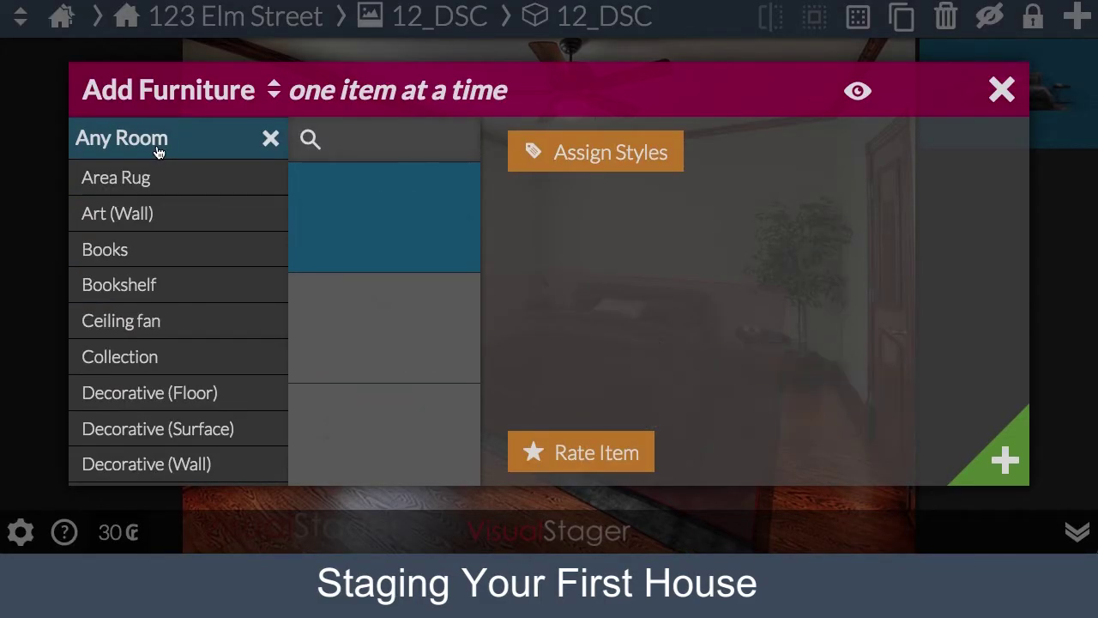
click(147, 215)
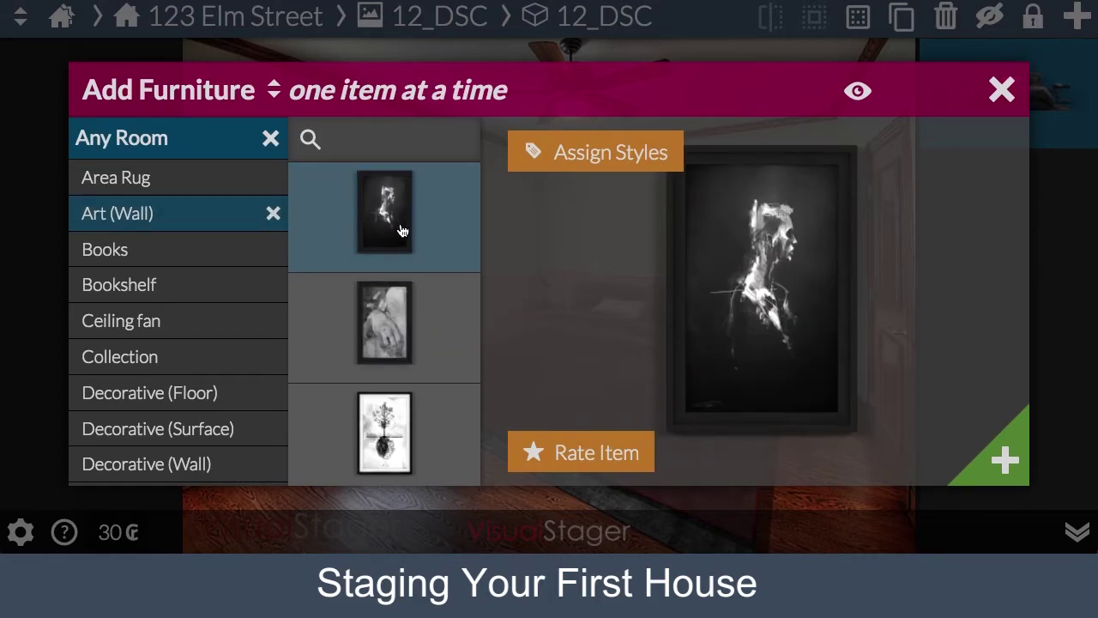
scroll(403, 241, down, 3)
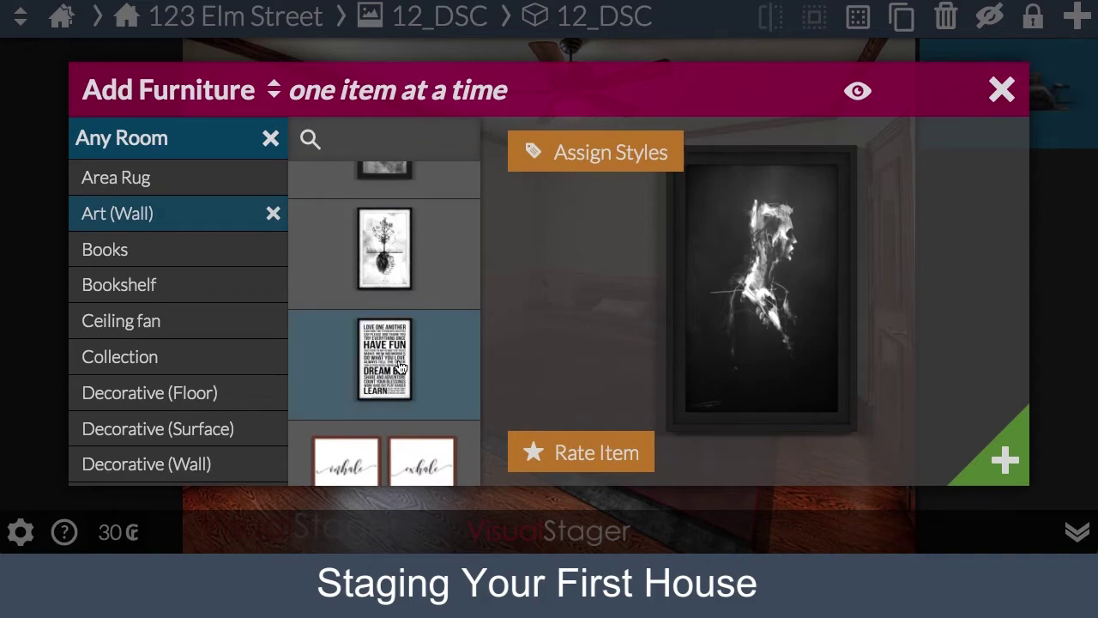
click(399, 367)
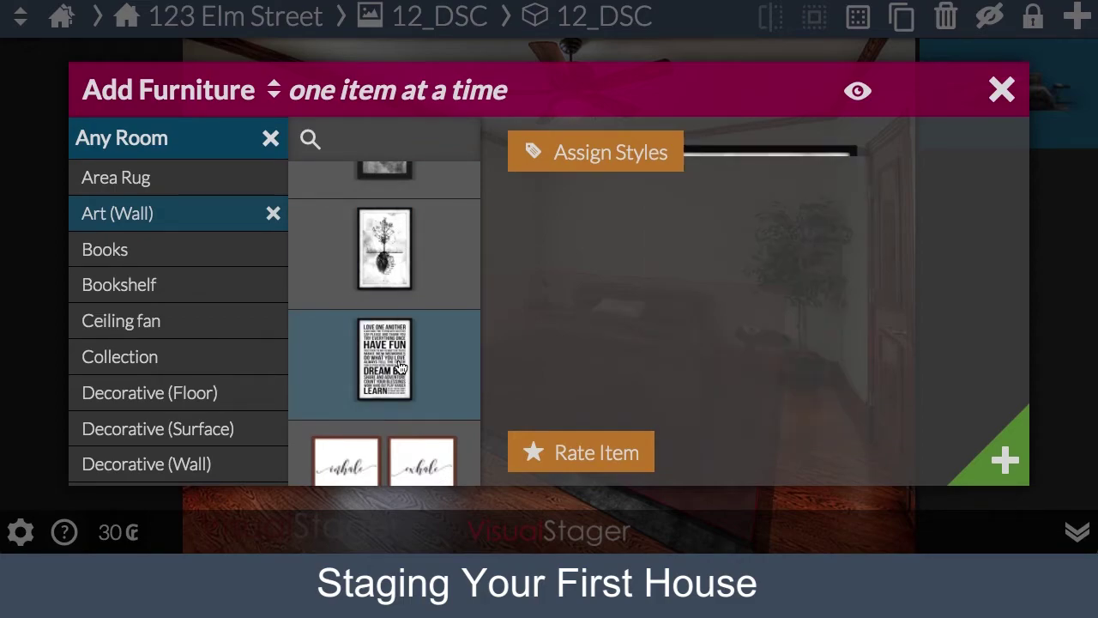
Add the poster and drag it onto the left wall at eye level beside the window.
click(1002, 461)
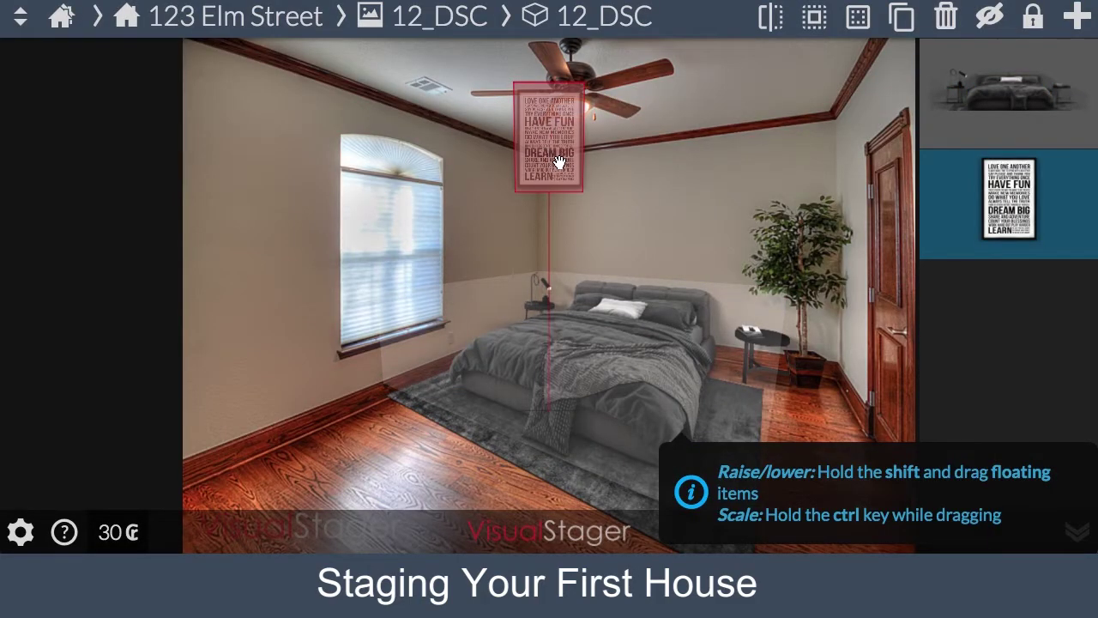
drag(559, 166, 306, 211)
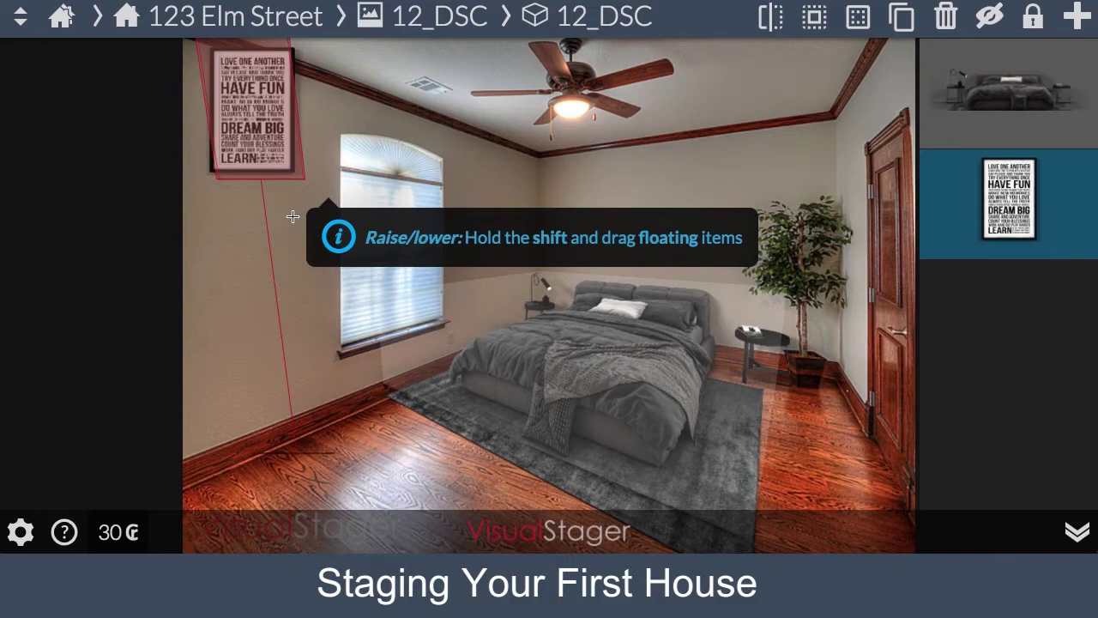
drag(246, 163, 302, 152)
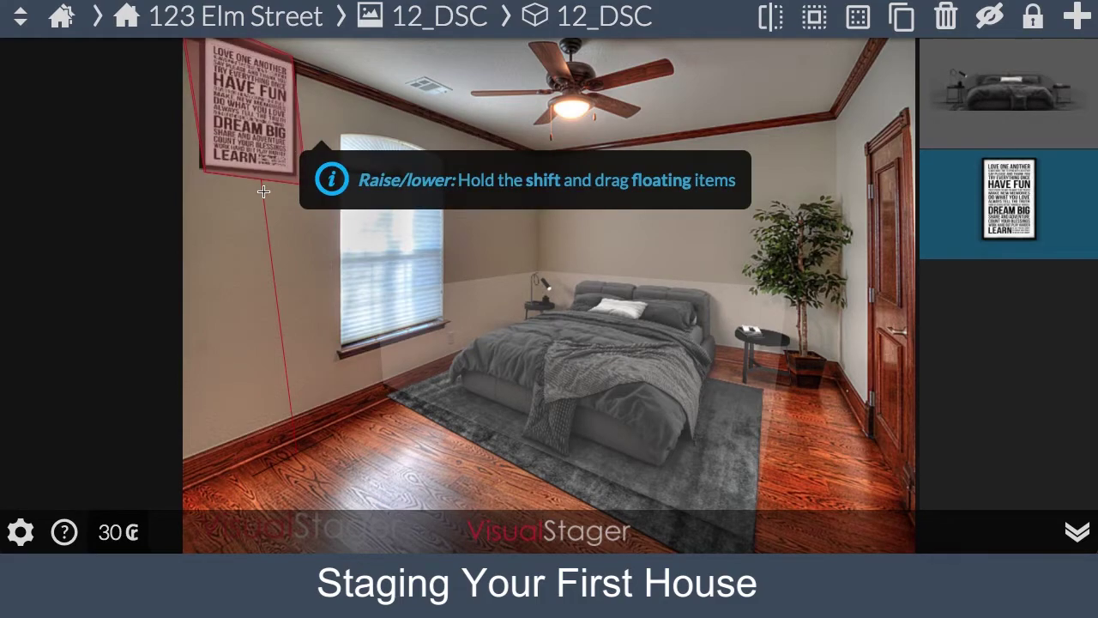
drag(243, 155, 244, 144)
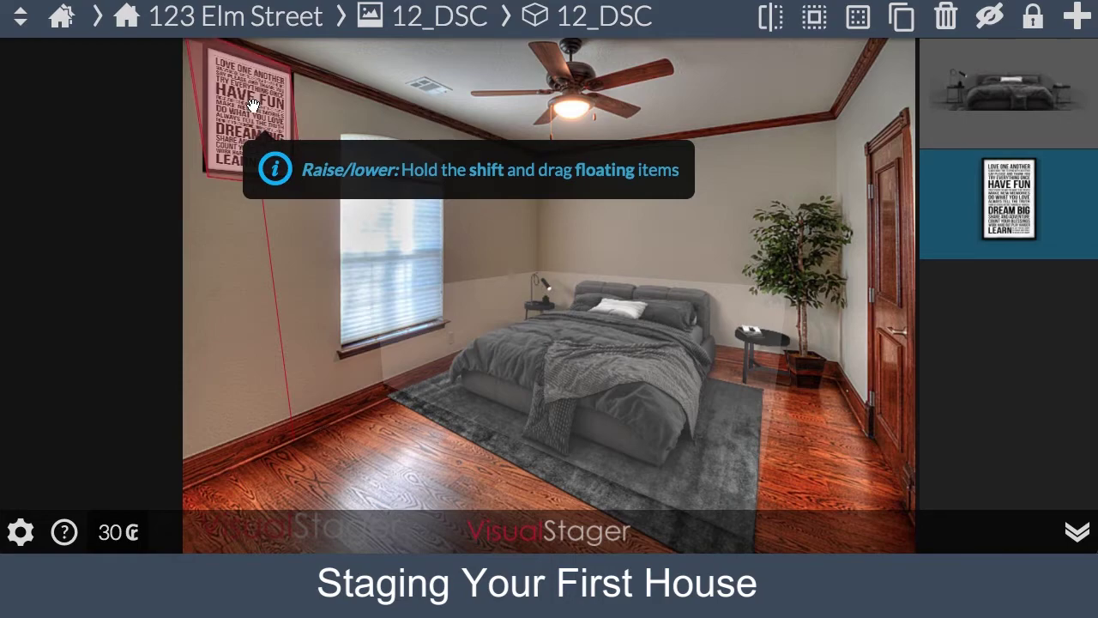
drag(251, 104, 275, 242)
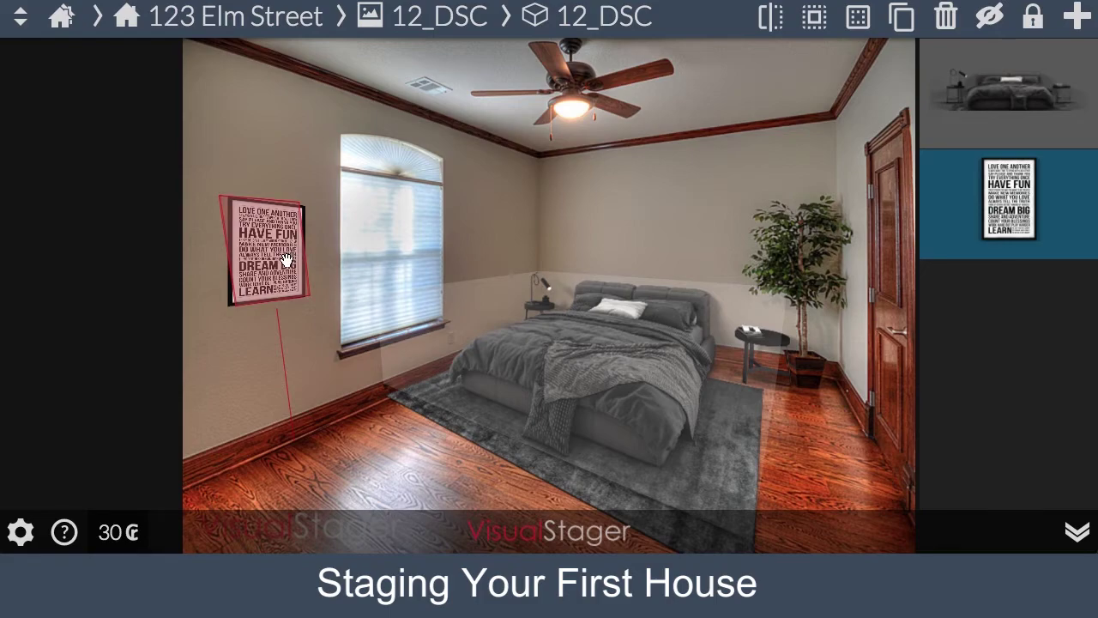
drag(286, 260, 278, 265)
Deselect the poster, save the scene from the main menu, and go back to the Houses list.
click(529, 233)
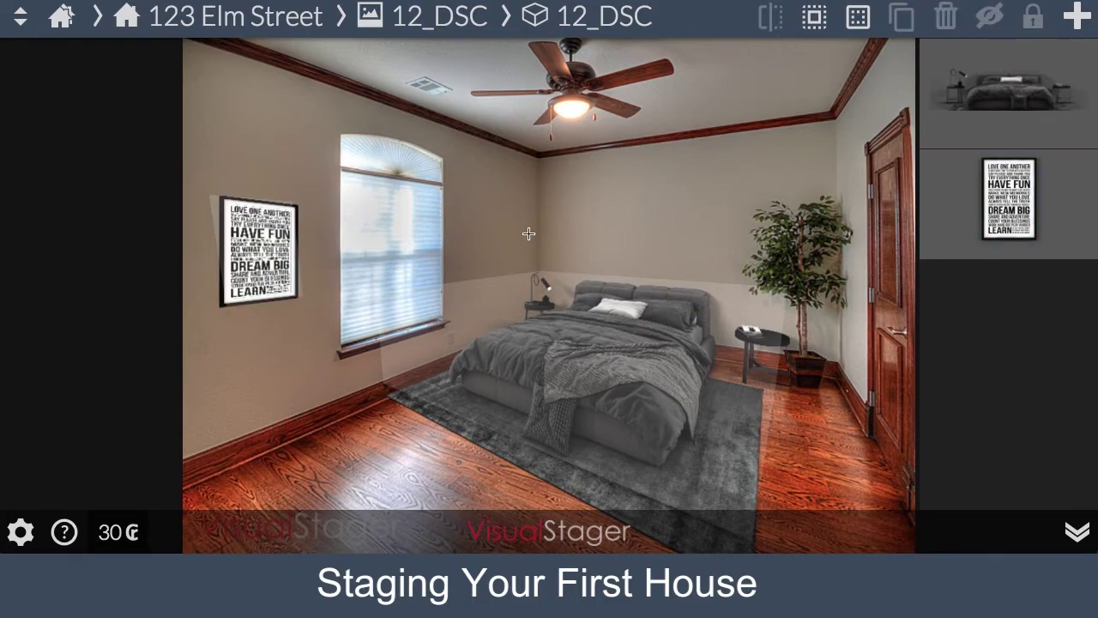
click(23, 33)
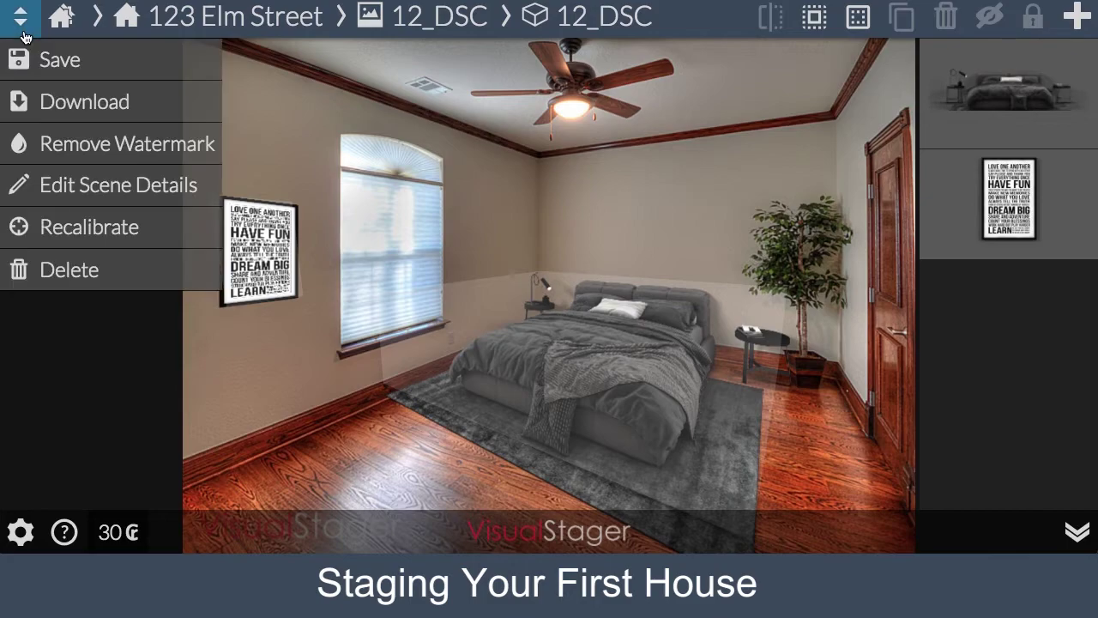
click(44, 71)
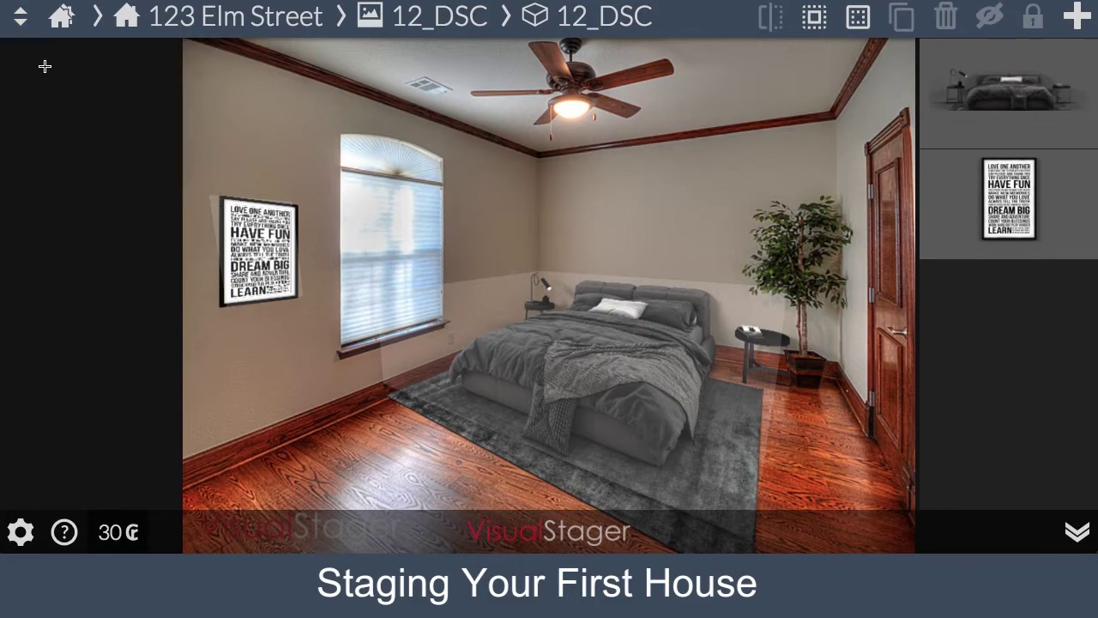
click(16, 26)
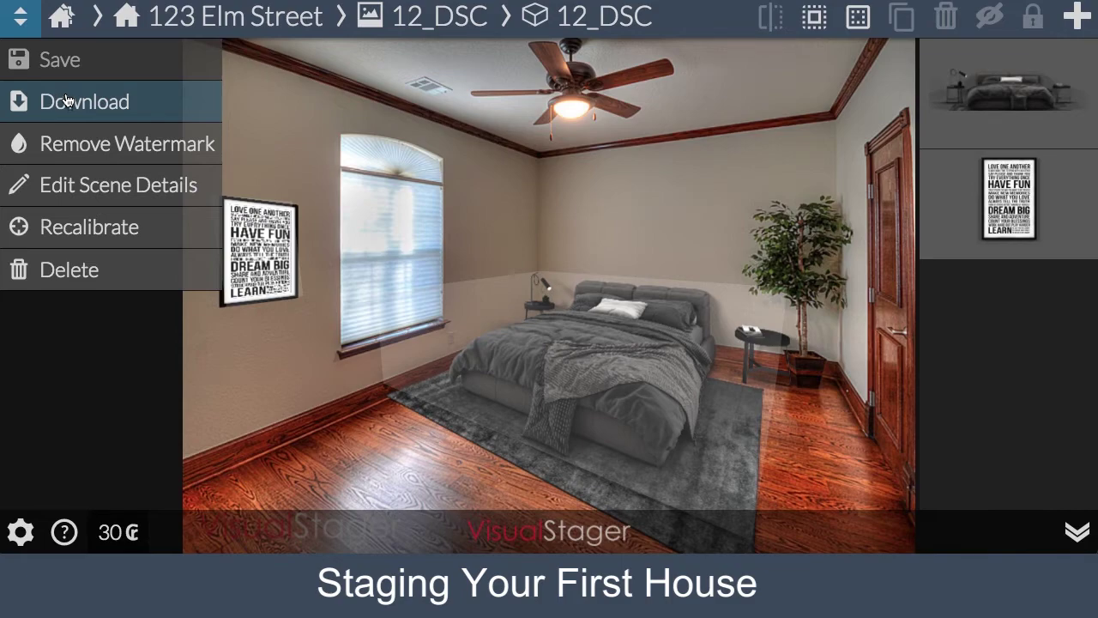
click(59, 23)
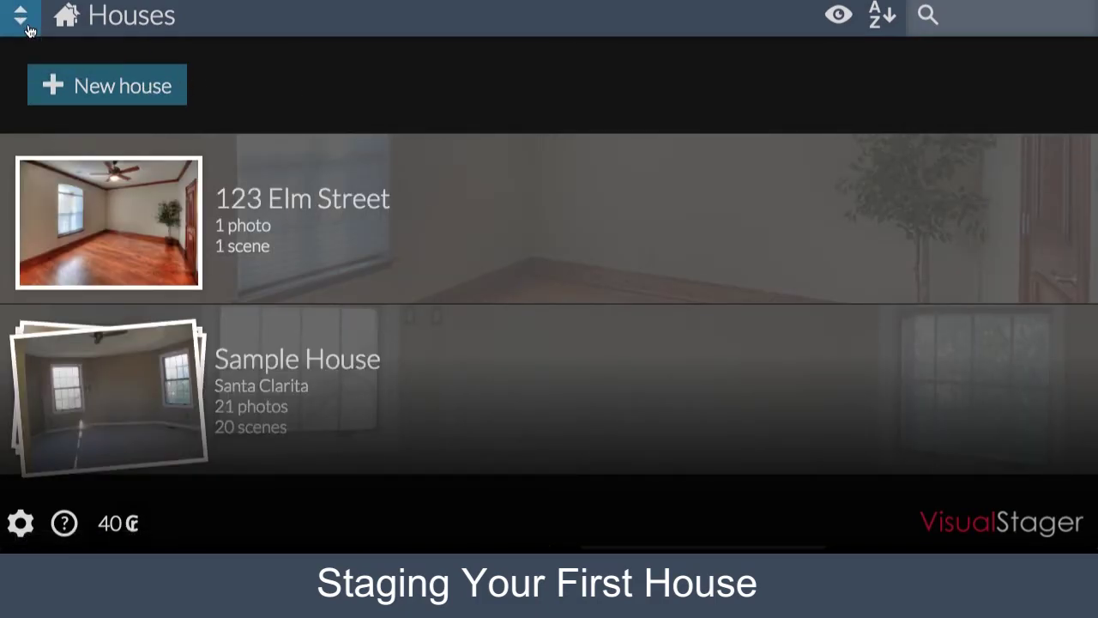
Open 123 Elm Street's 12_DSC photo and reopen its staged scene in the editor.
click(390, 218)
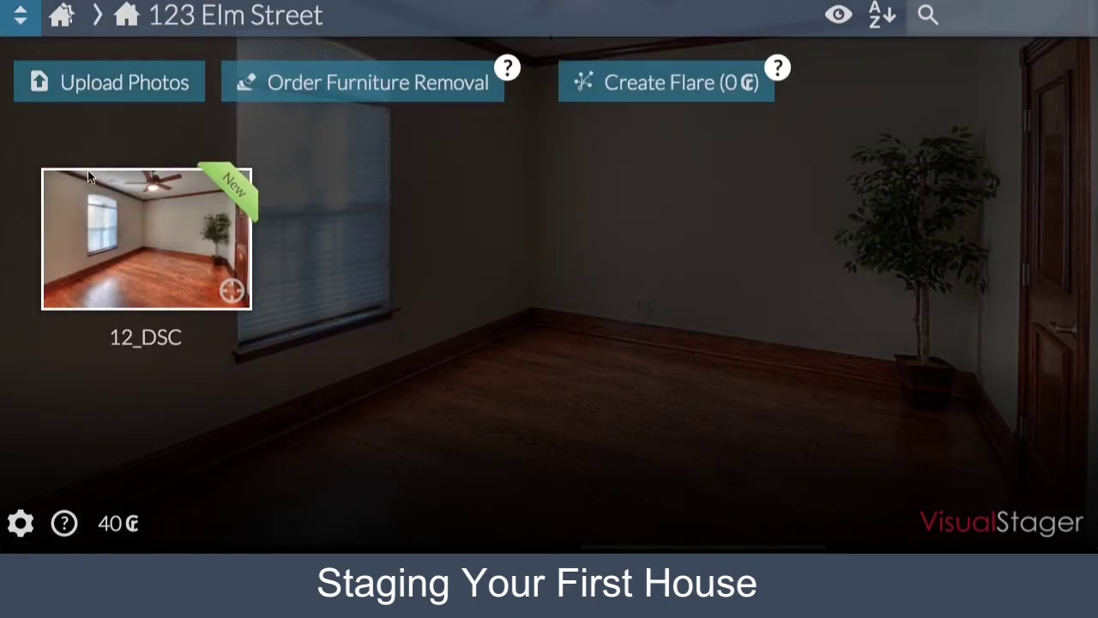
click(102, 198)
mouse_move(26, 18)
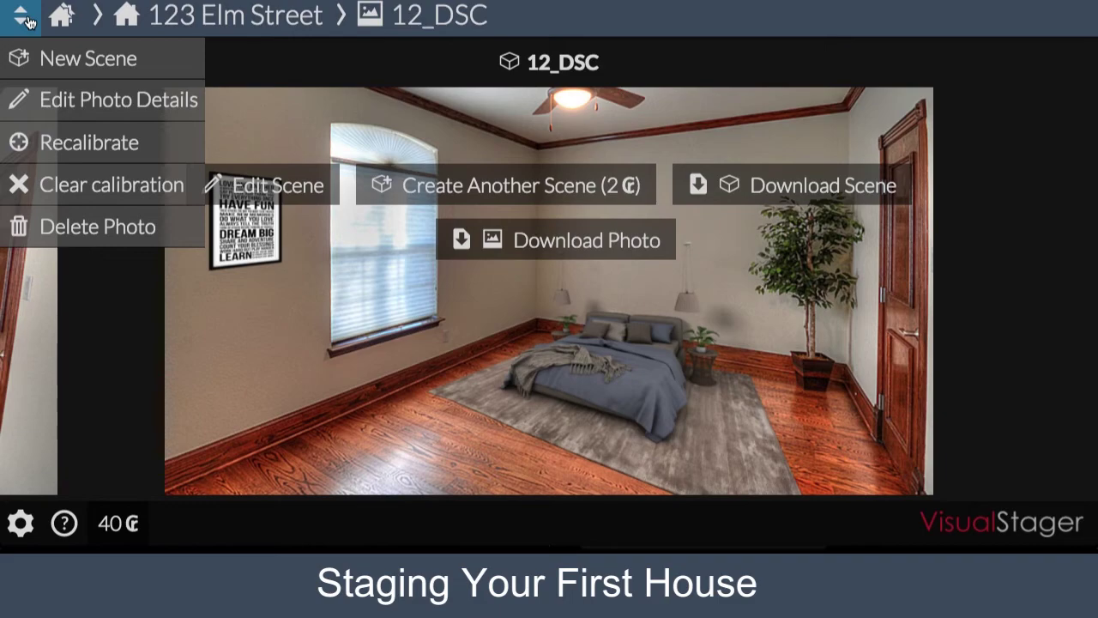
click(215, 184)
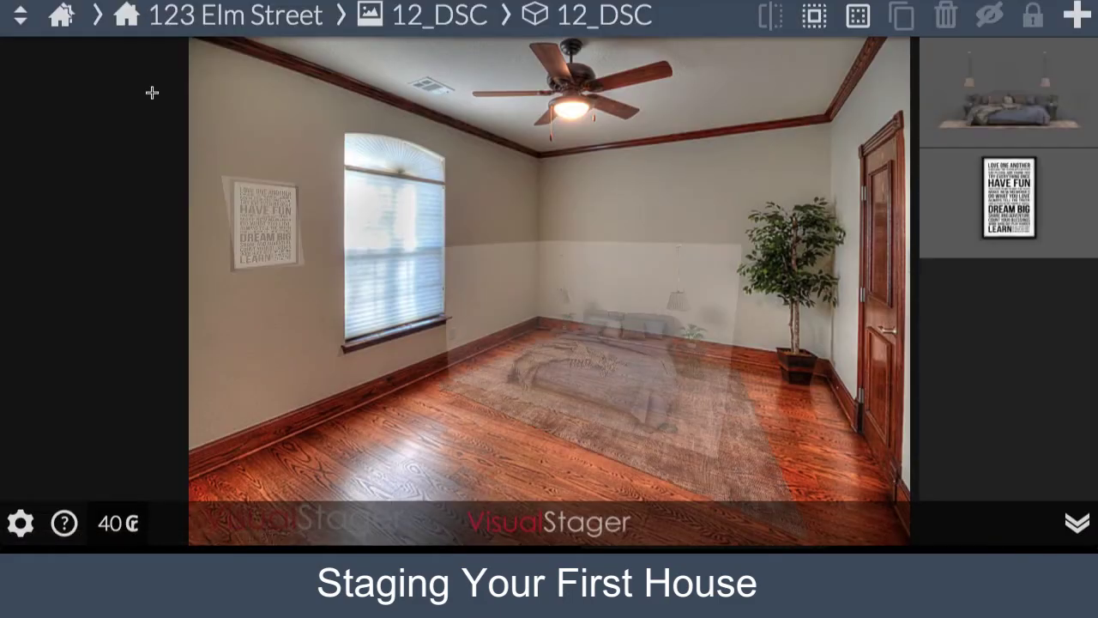
click(23, 20)
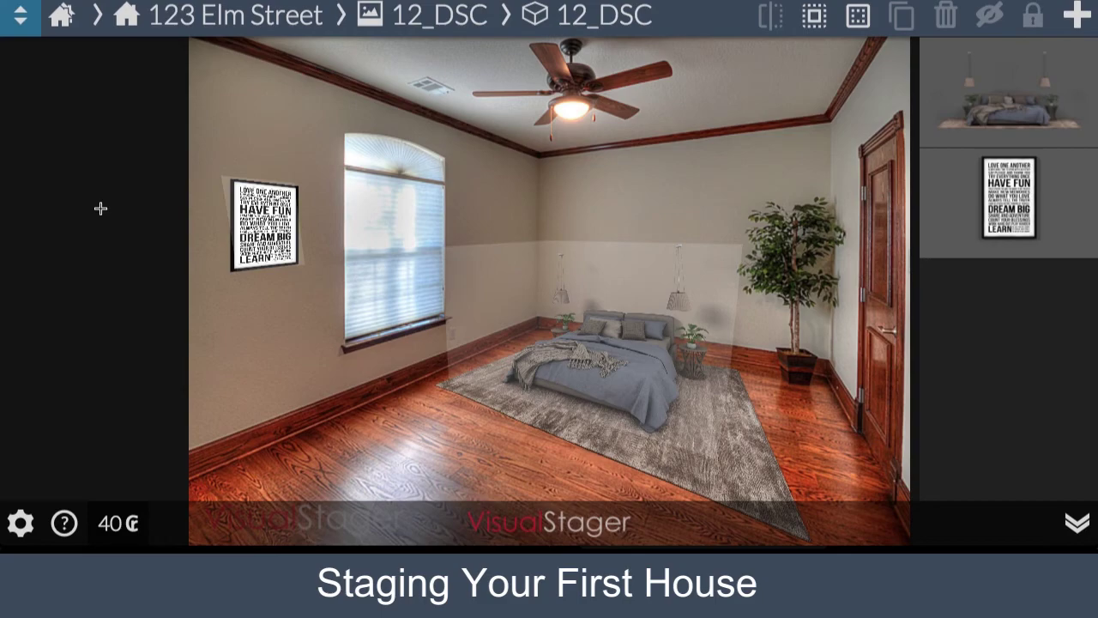
Open Support from the ? help menu and show its Contact Us page.
mouse_move(27, 525)
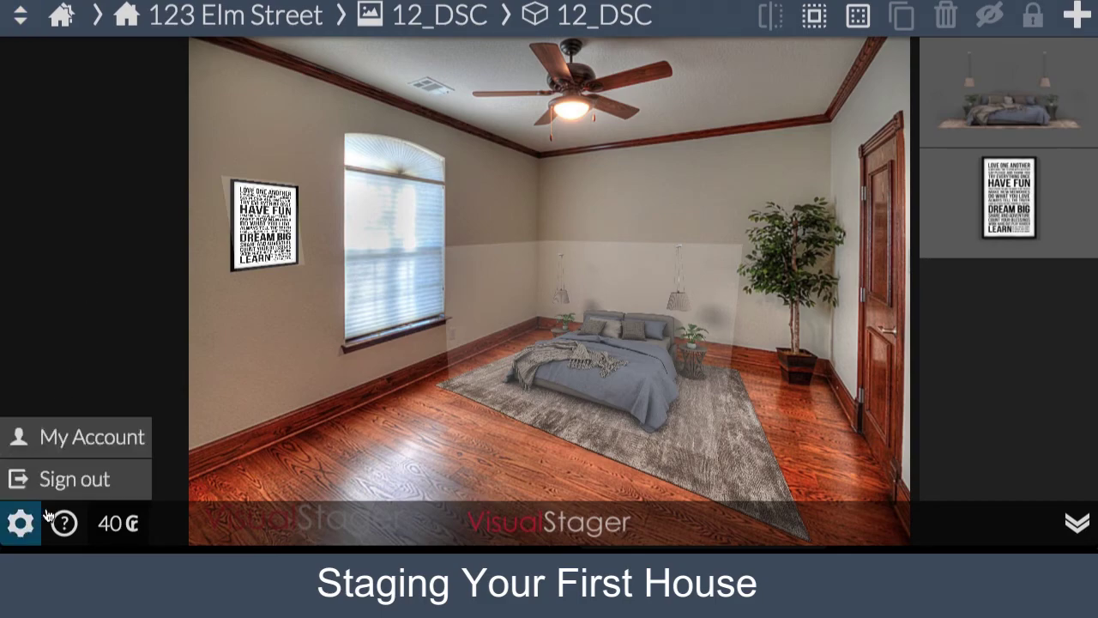
mouse_move(65, 523)
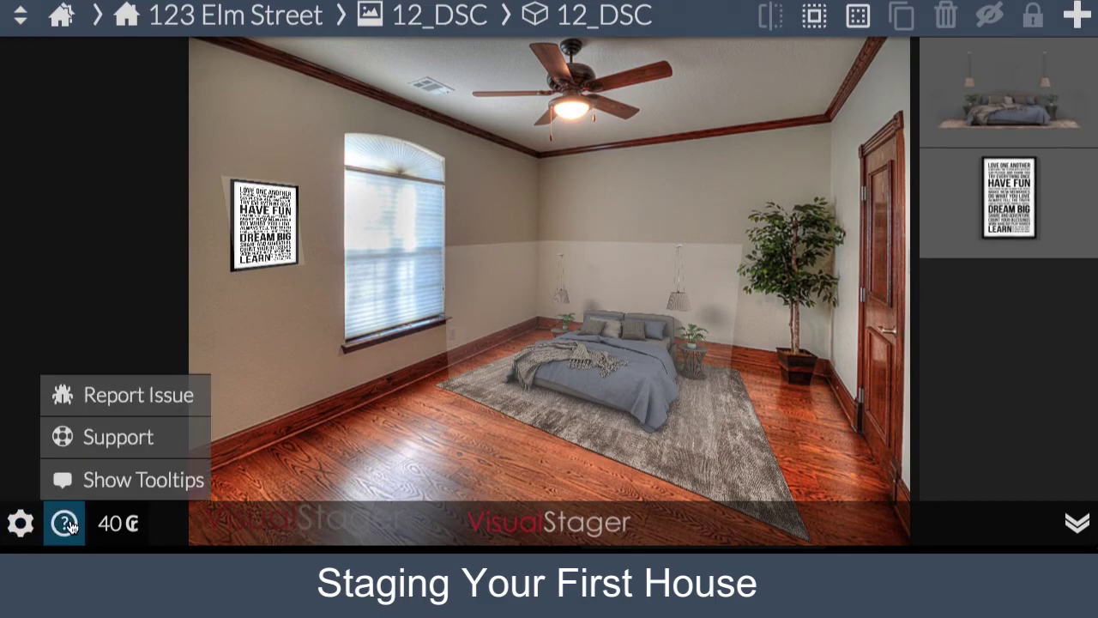
click(114, 438)
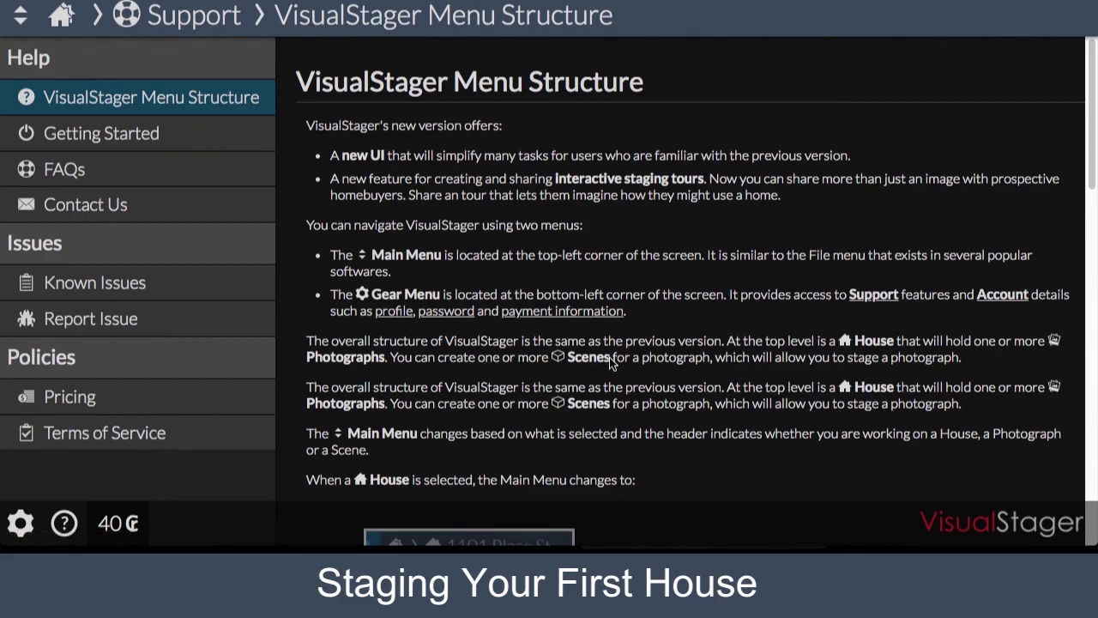
click(53, 204)
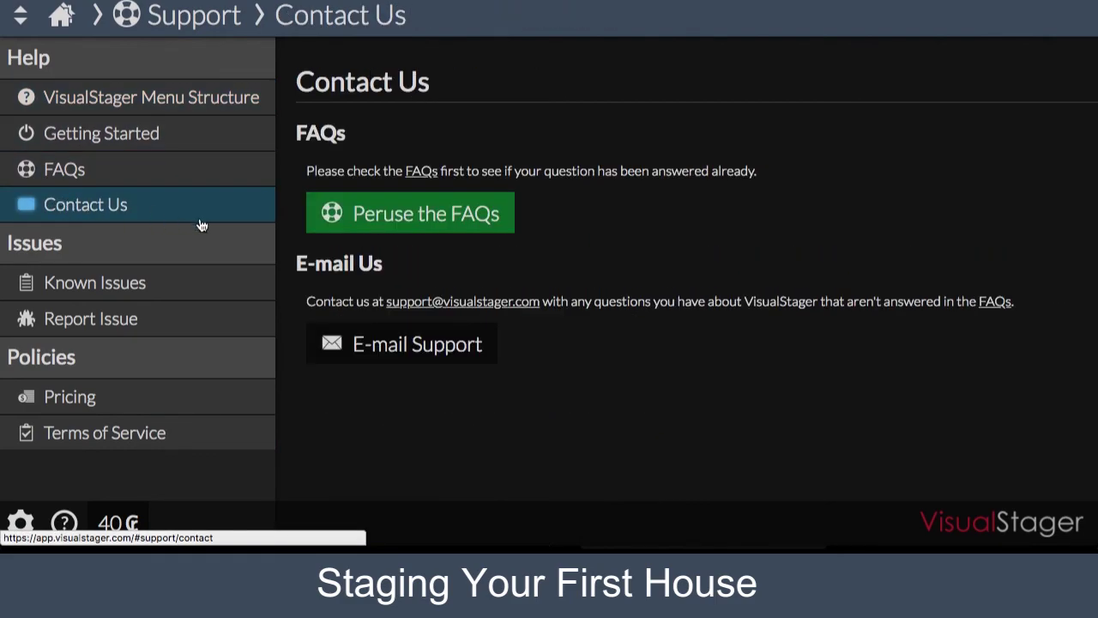